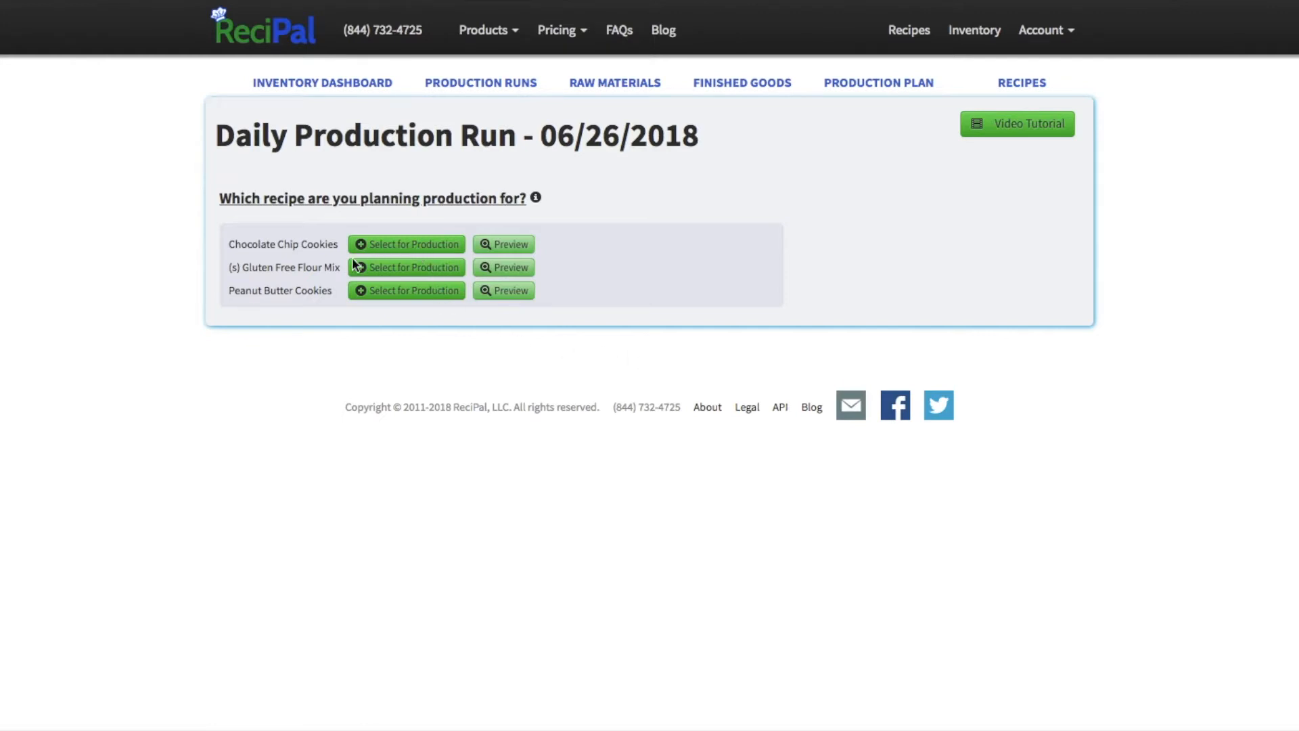
Step: Select the Chocolate Chip Cookies recipe for the daily production run
triple_click(282, 247)
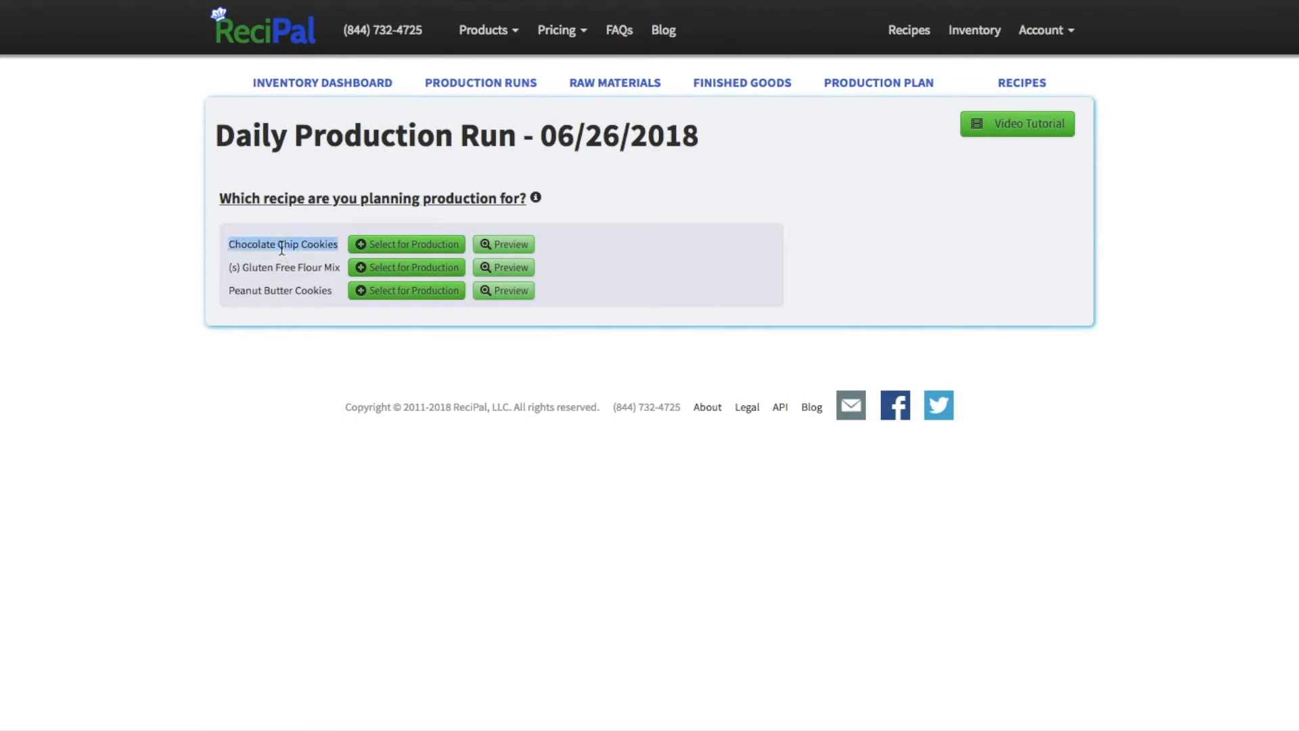
triple_click(275, 290)
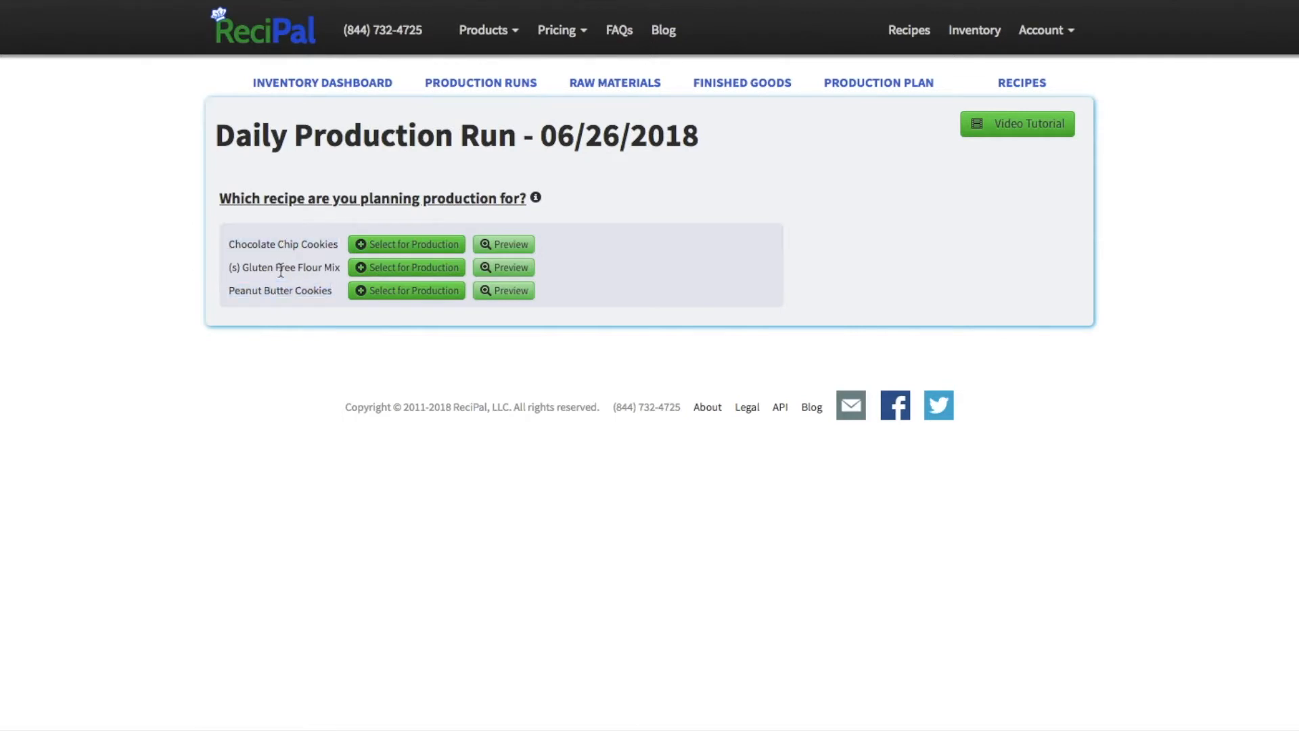
triple_click(281, 268)
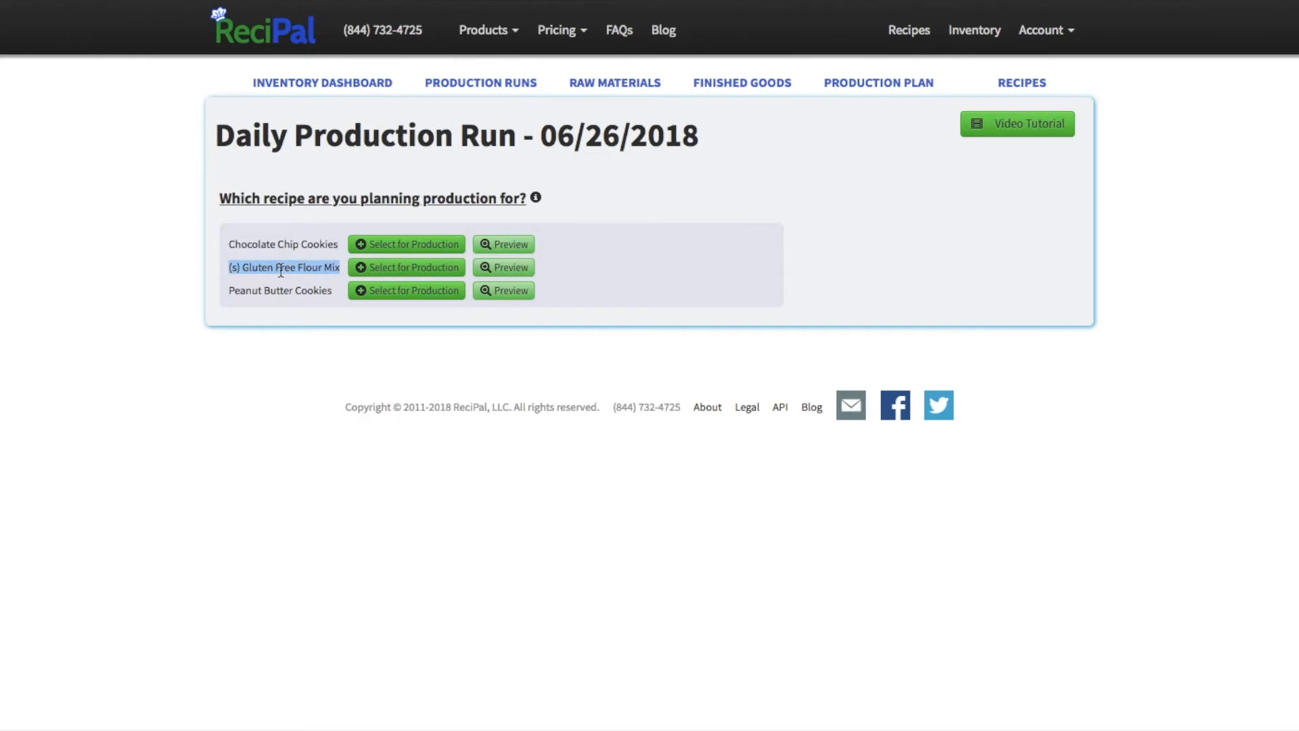
left_click(281, 271)
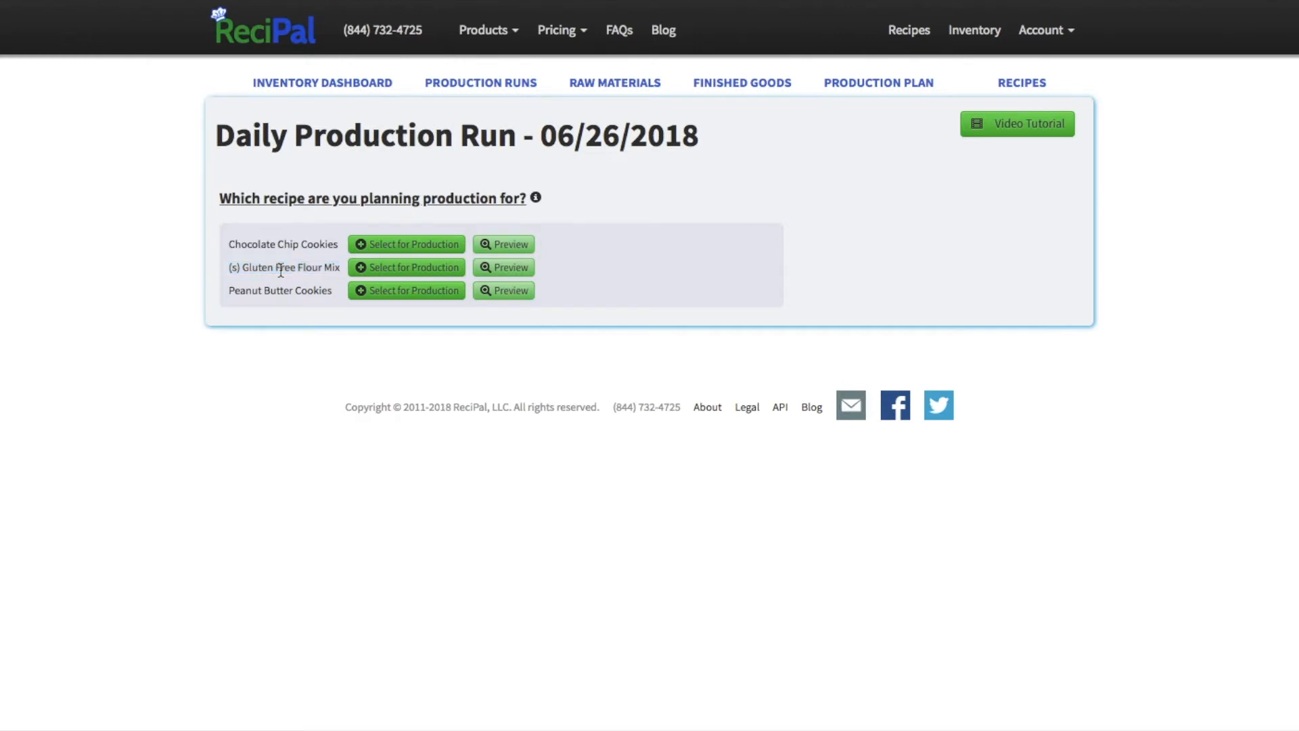
left_click(411, 249)
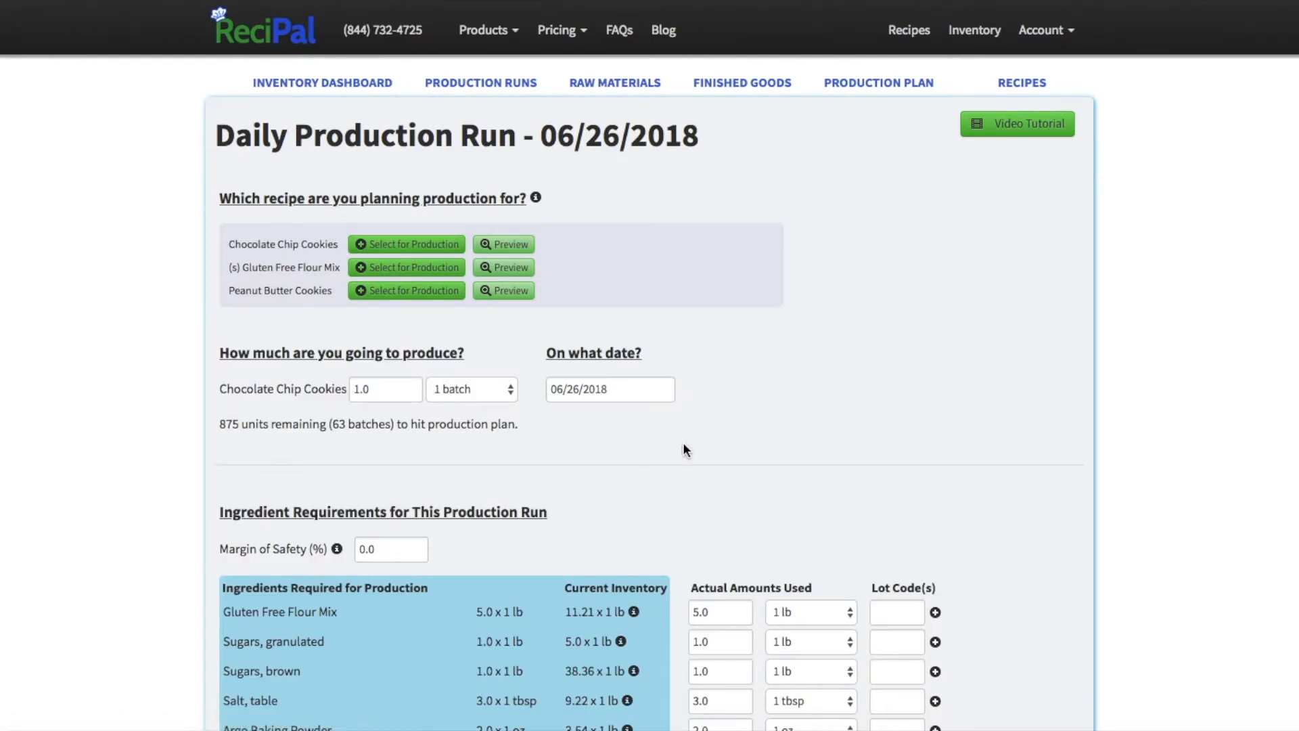
Step: Set the planned production of Chocolate Chip Cookies to 5 packages, dated 06/26/2018
scroll(684, 447, "down", 4)
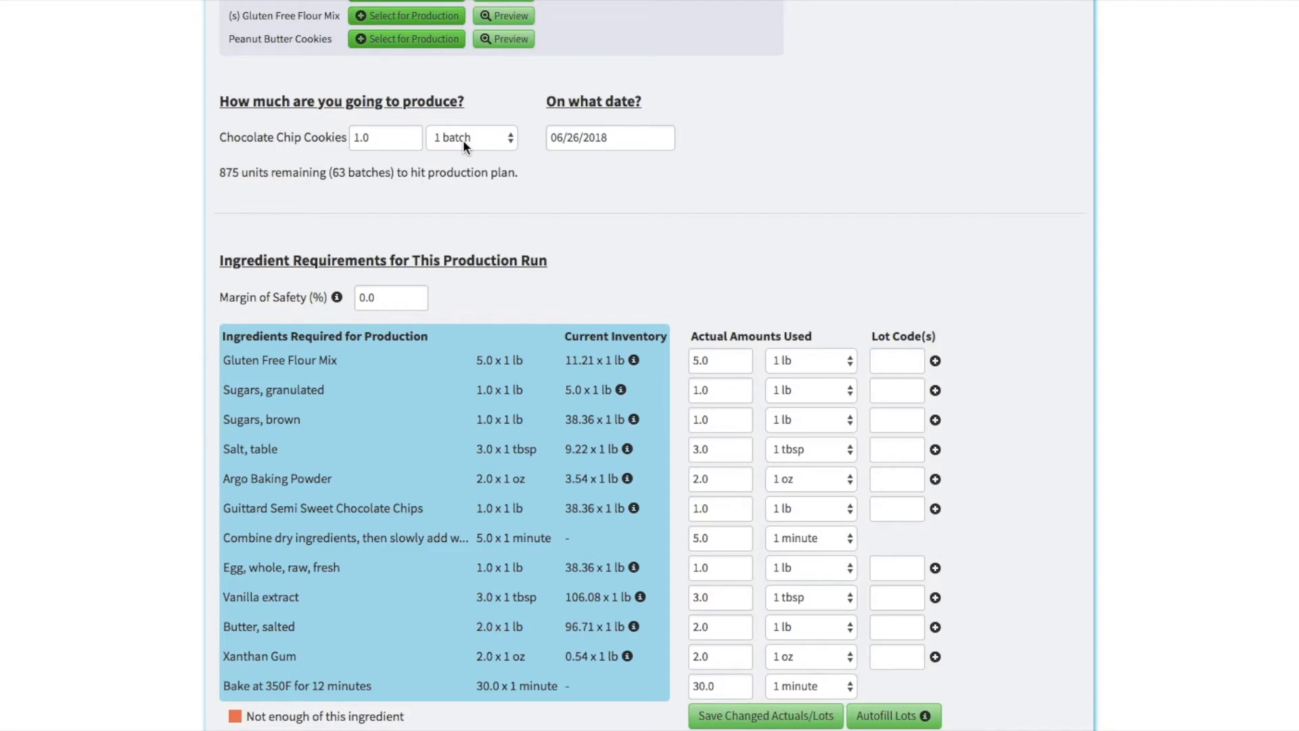
scroll(463, 139, "up", 1)
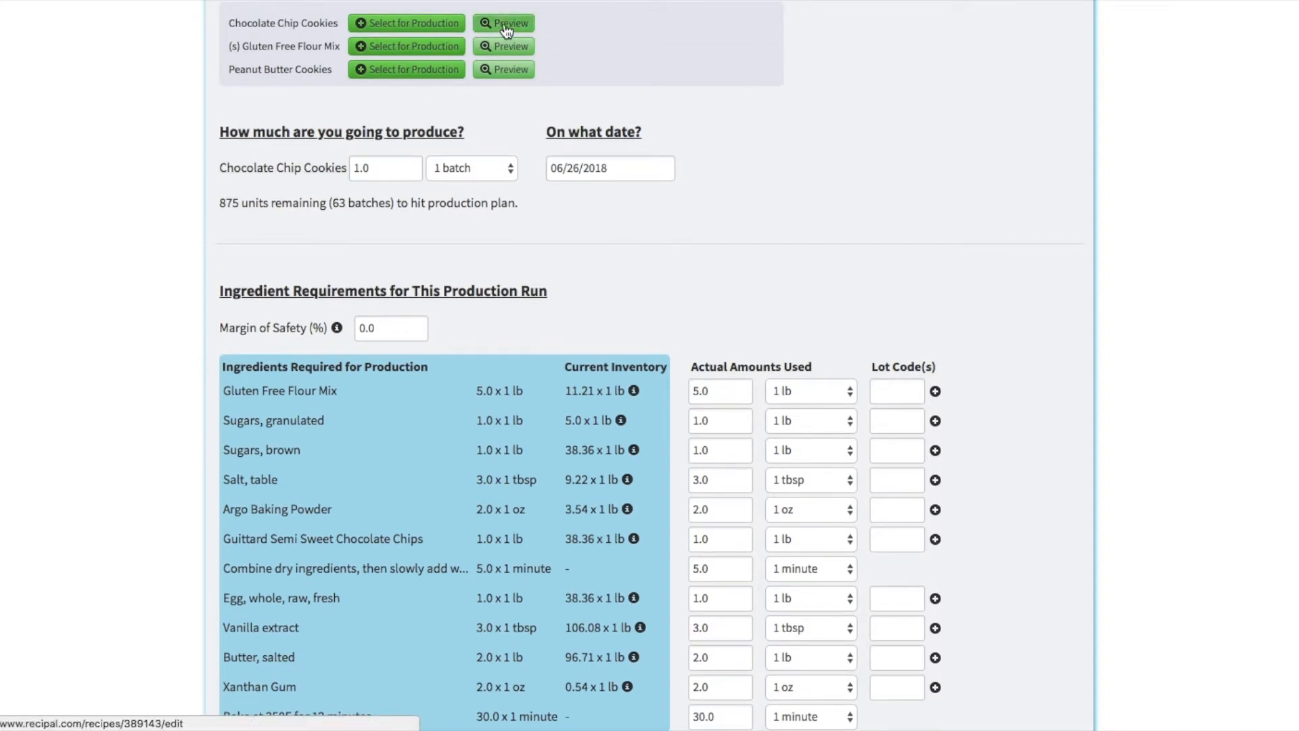
left_click(464, 172)
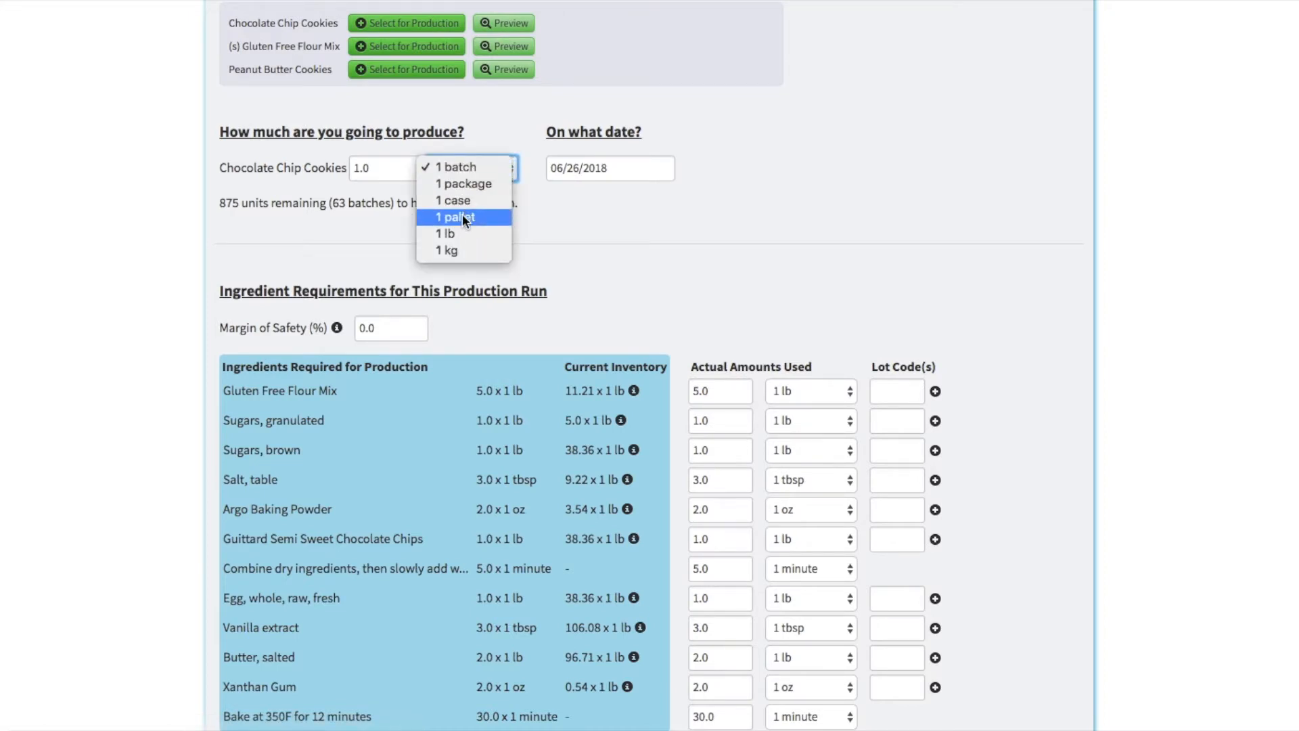
left_click(461, 185)
left_click(382, 171)
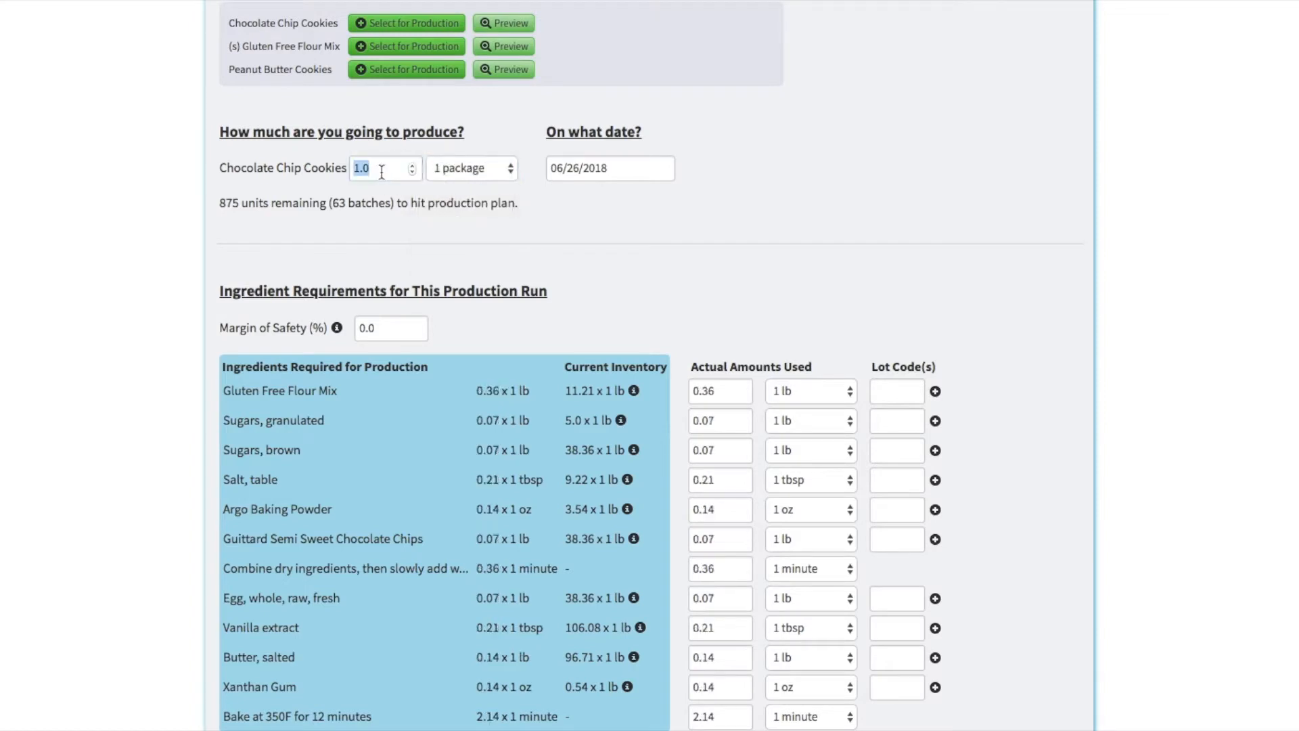
key("BackSpace")
key("BackSpace")
key("BackSpace")
type("5")
key("Tab")
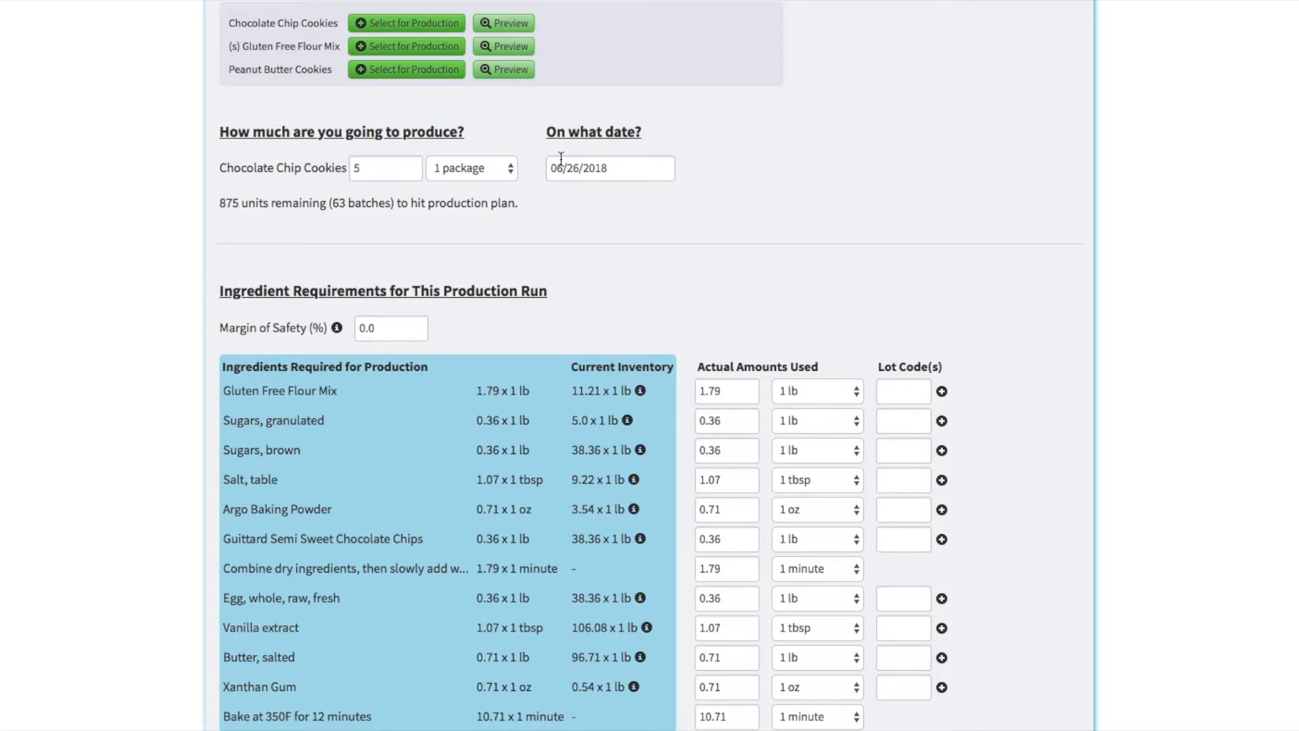
left_click(587, 168)
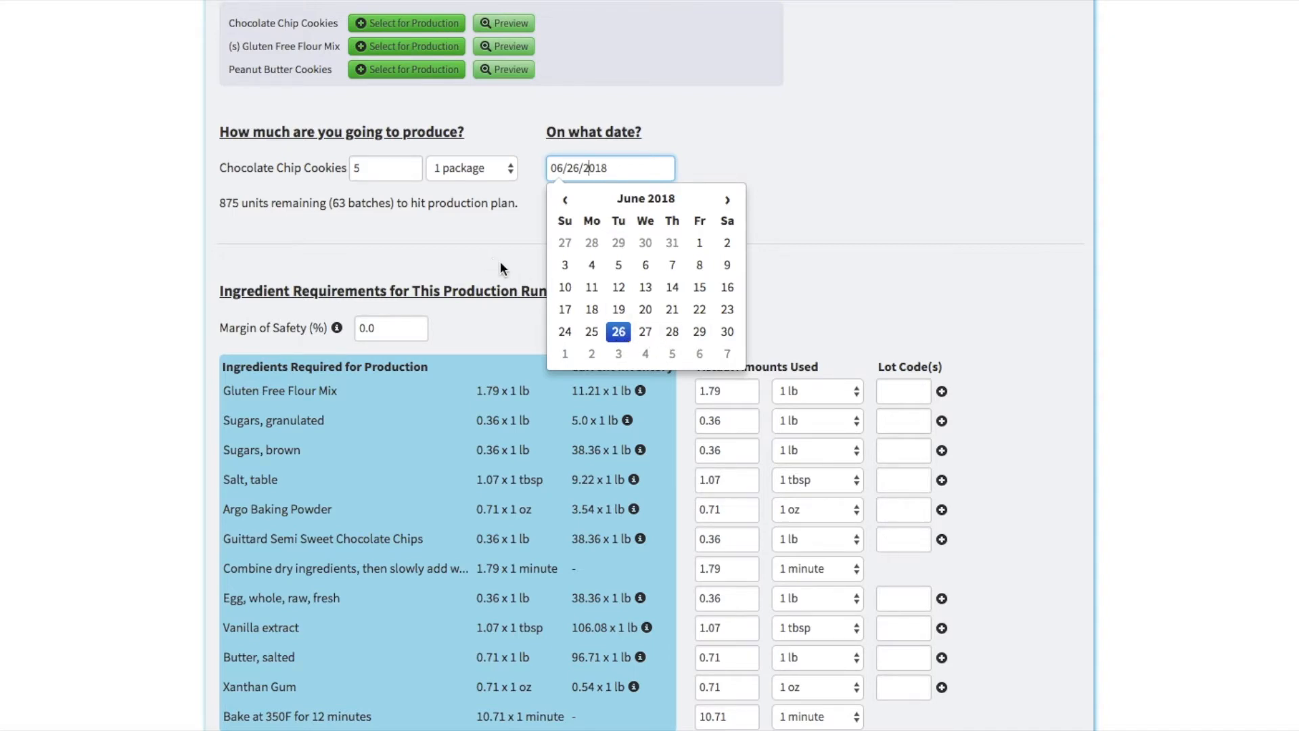
left_click(621, 338)
Step: Change the planned quantity to 10 packages to recalculate the ingredient requirements
scroll(423, 225, "down", 1)
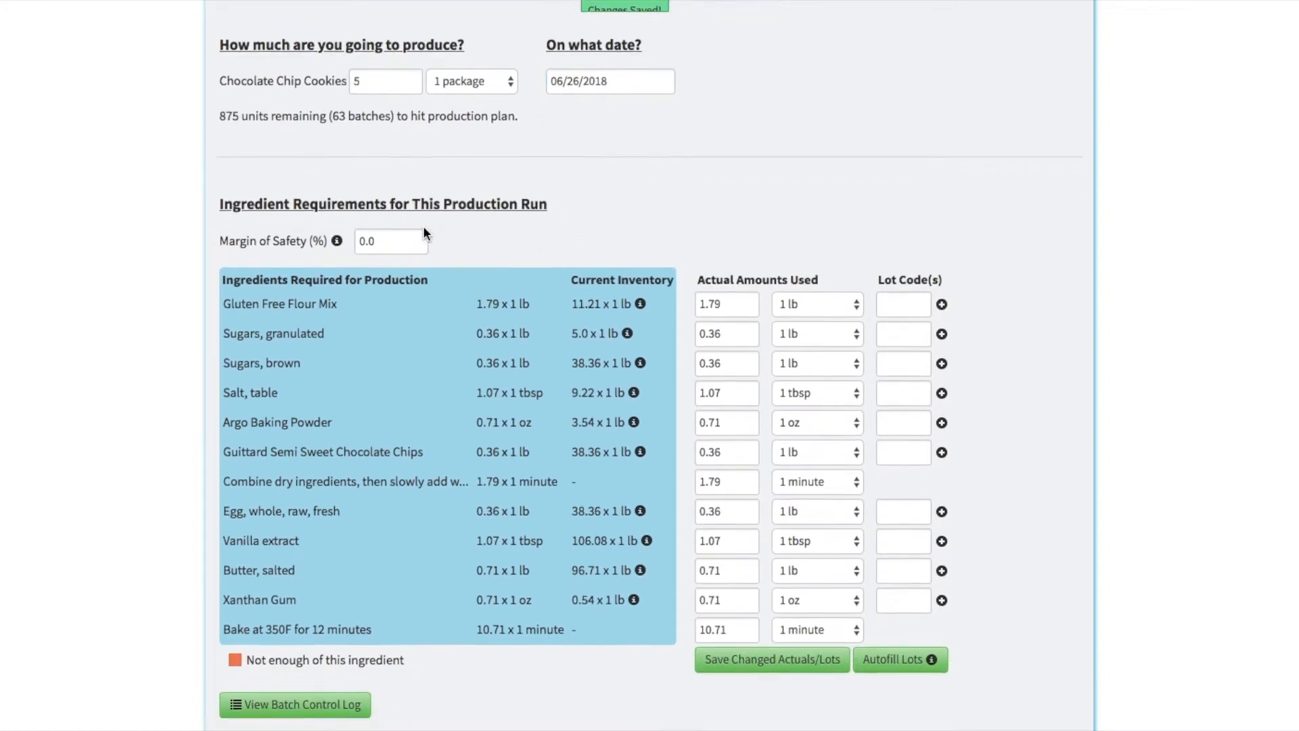
triple_click(387, 204)
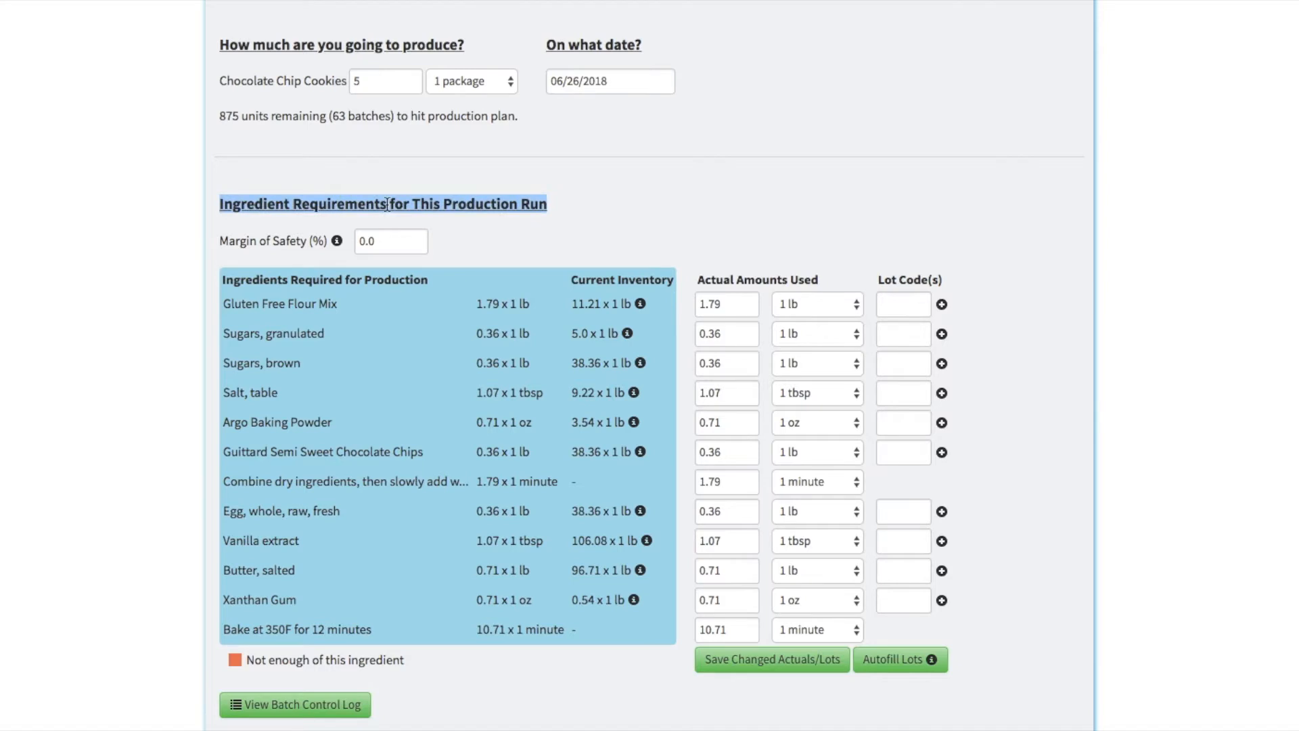
left_click(387, 204)
double_click(376, 82)
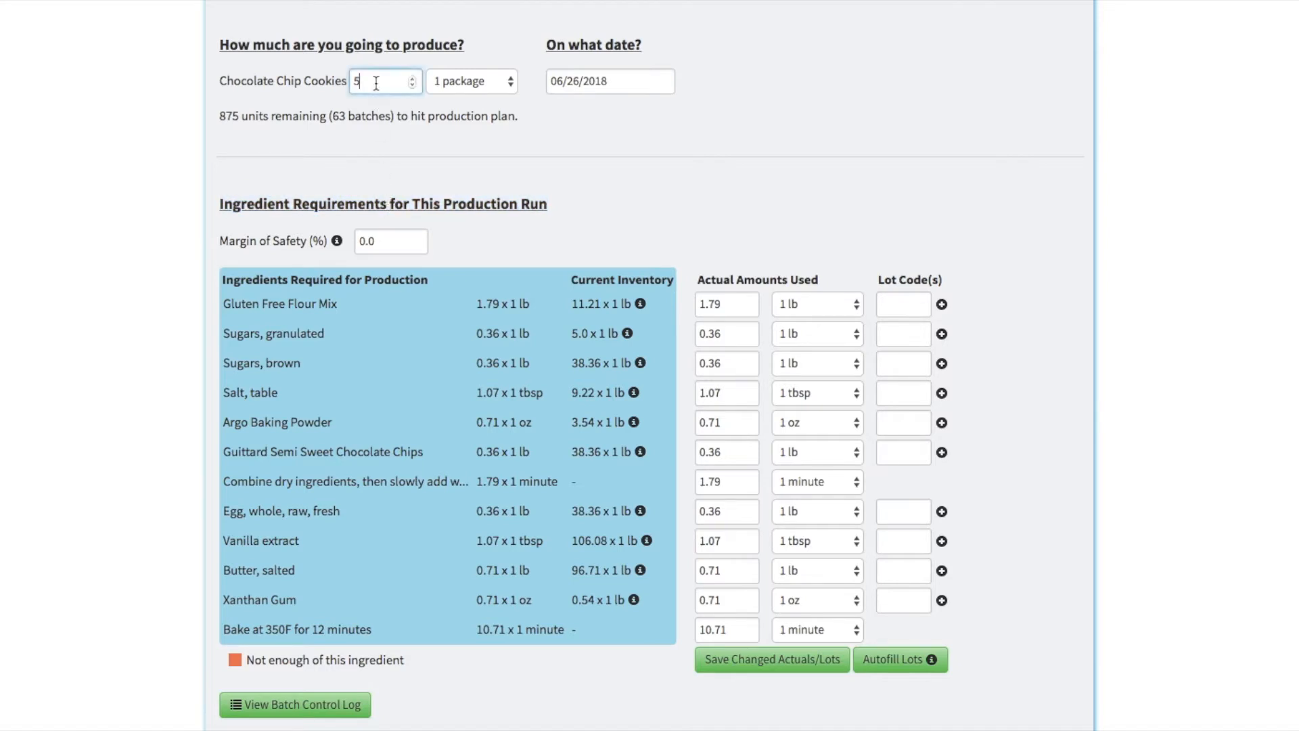
type("10")
key("Tab")
left_click(494, 315)
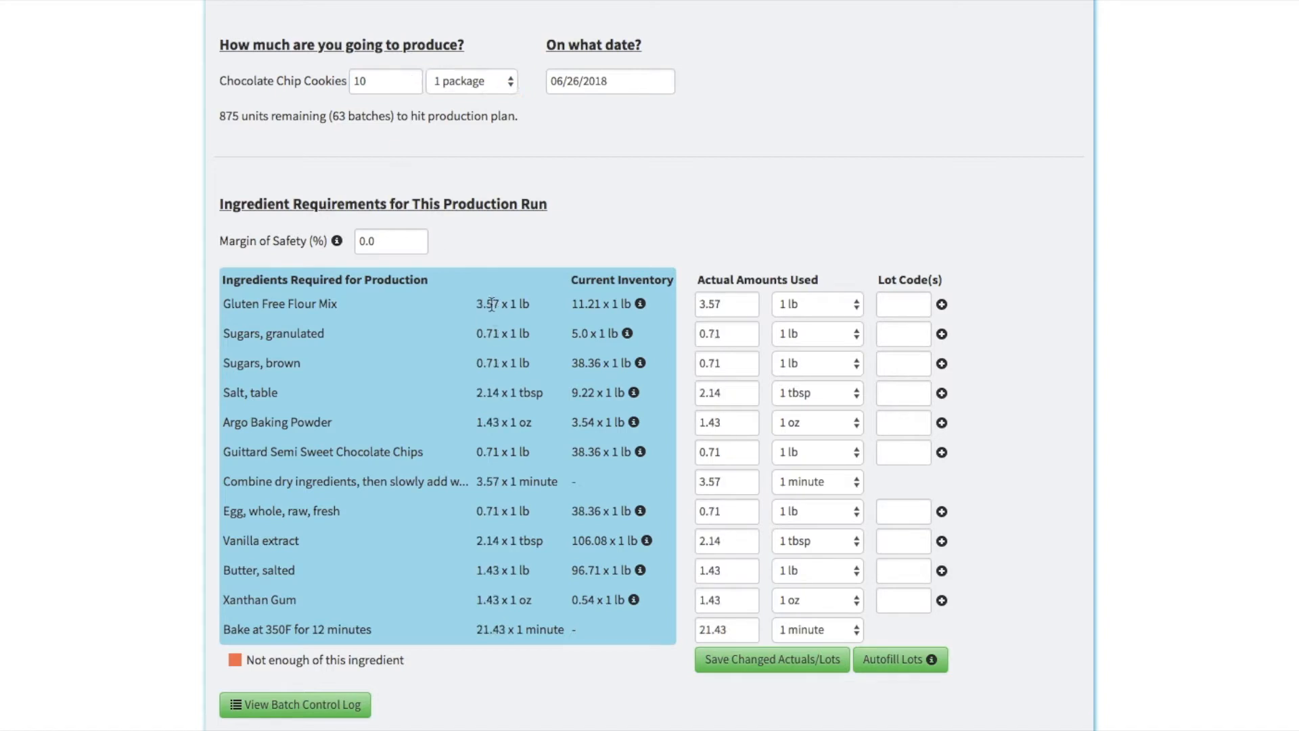
Step: Return the planned quantity of Chocolate Chip Cookies to 5 packages
left_click(369, 78)
double_click(369, 78)
type("5")
key("Tab")
left_click(518, 182)
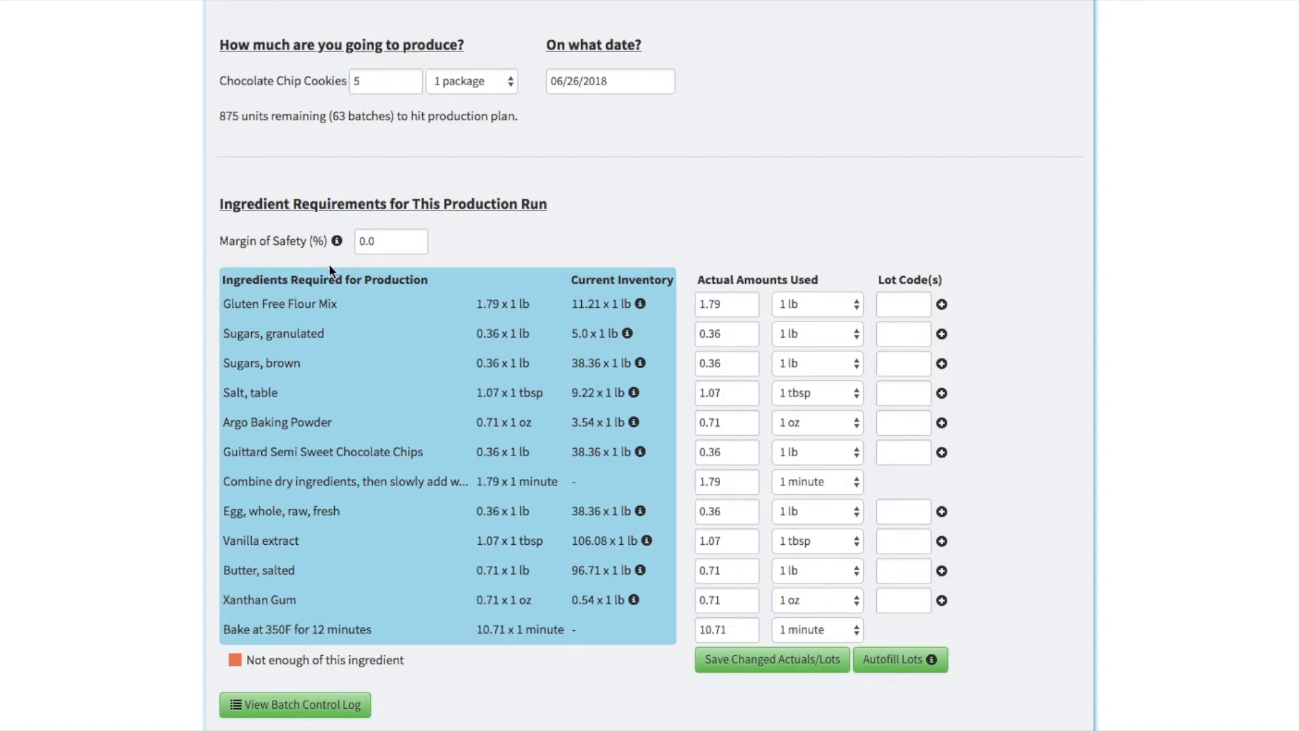
Step: Review the required ingredient amounts against current inventory and check the open lot codes for Gluten Free Flour Mix
triple_click(318, 278)
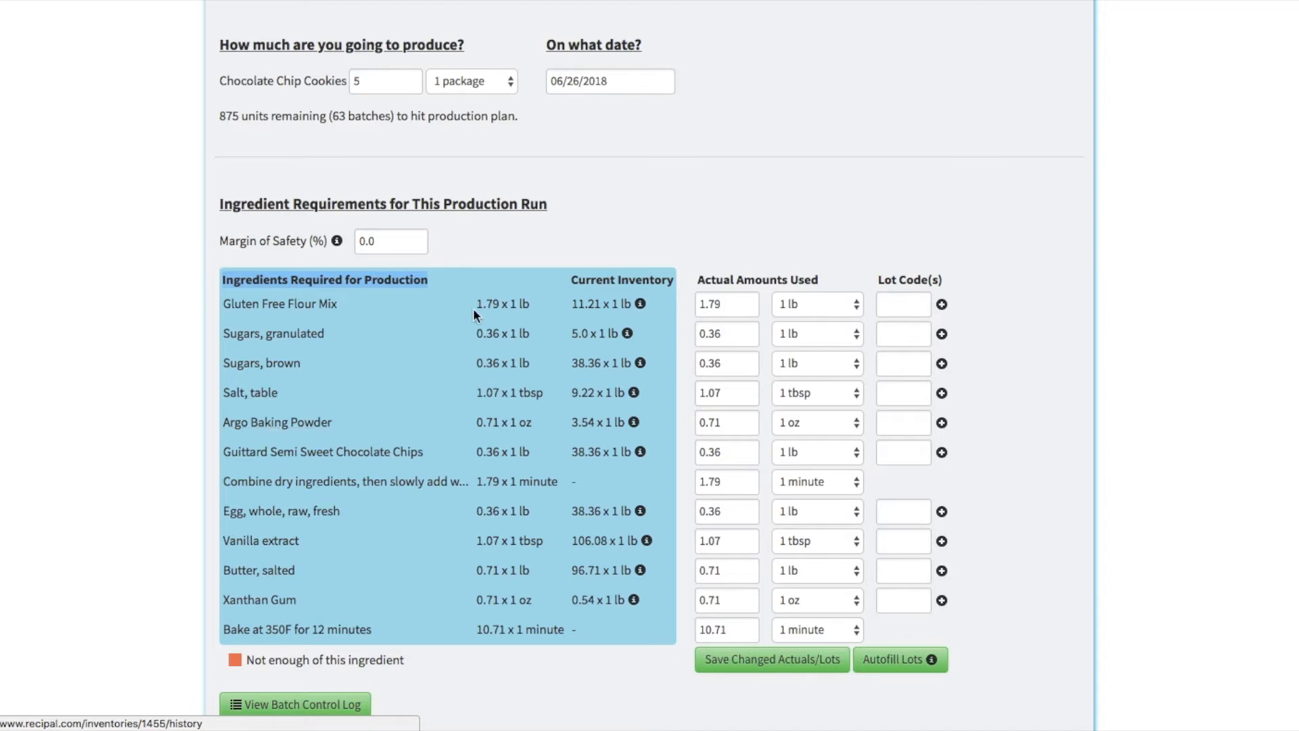
triple_click(501, 306)
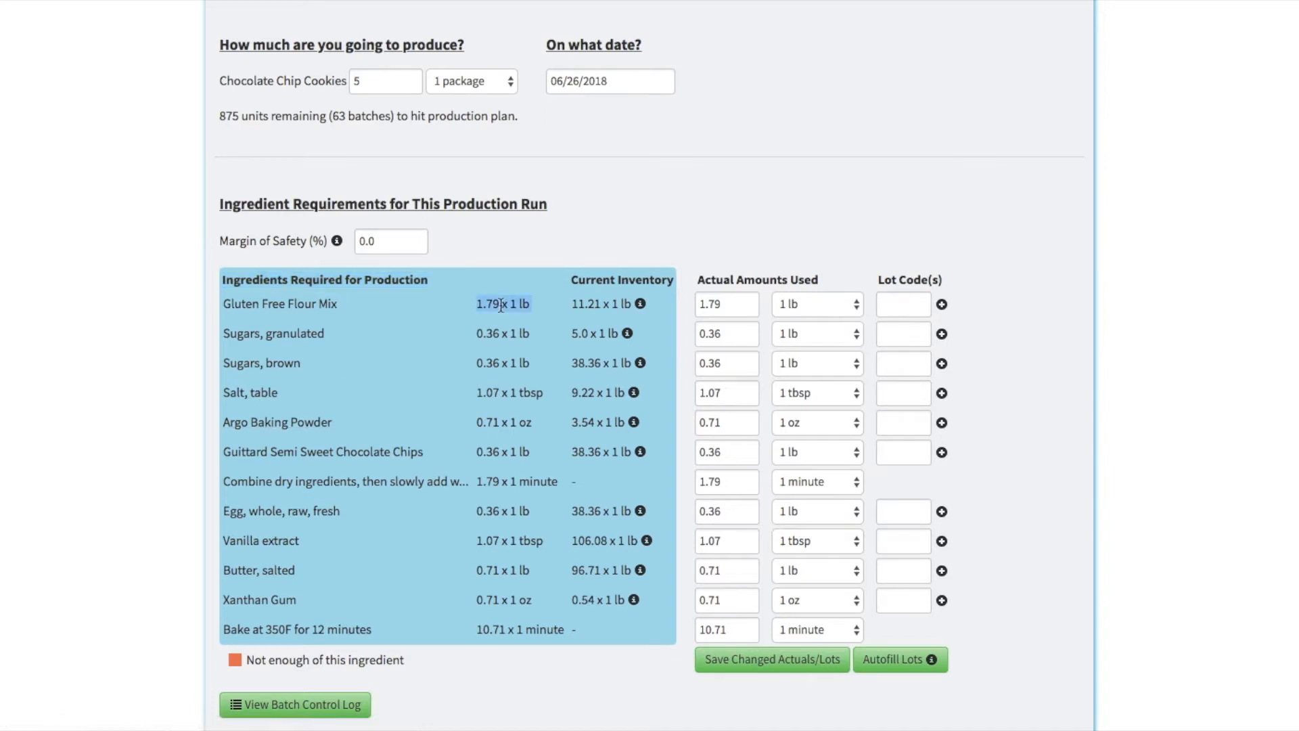
left_click(500, 306)
triple_click(612, 280)
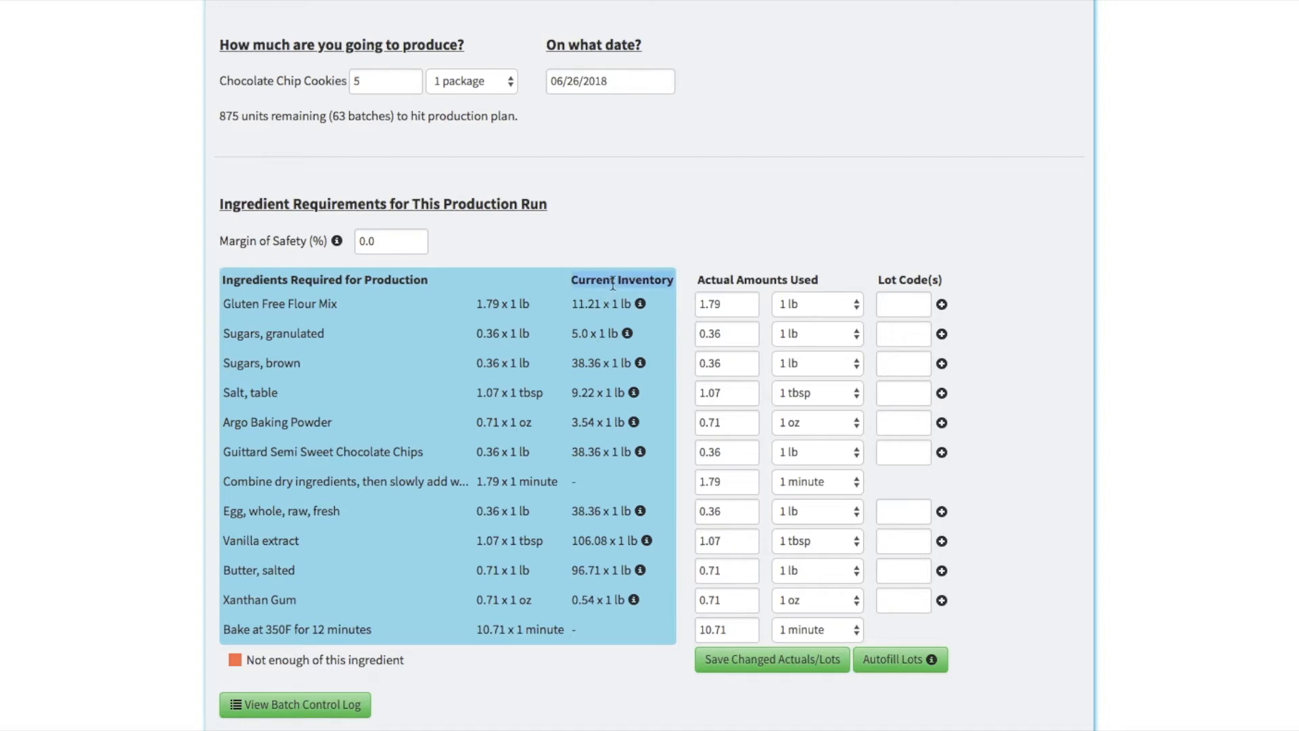
left_click(605, 304)
mouse_move(640, 306)
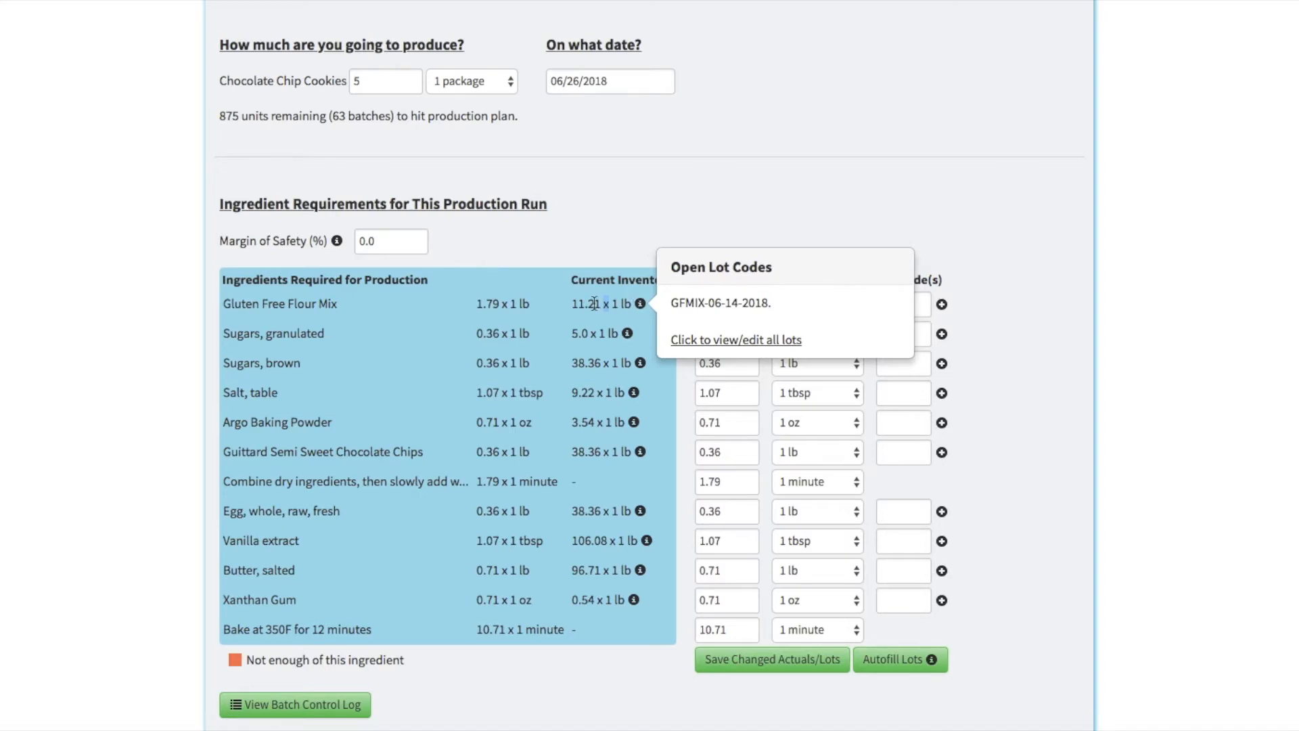
Step: Set the production run's margin of safety to 10%
double_click(380, 240)
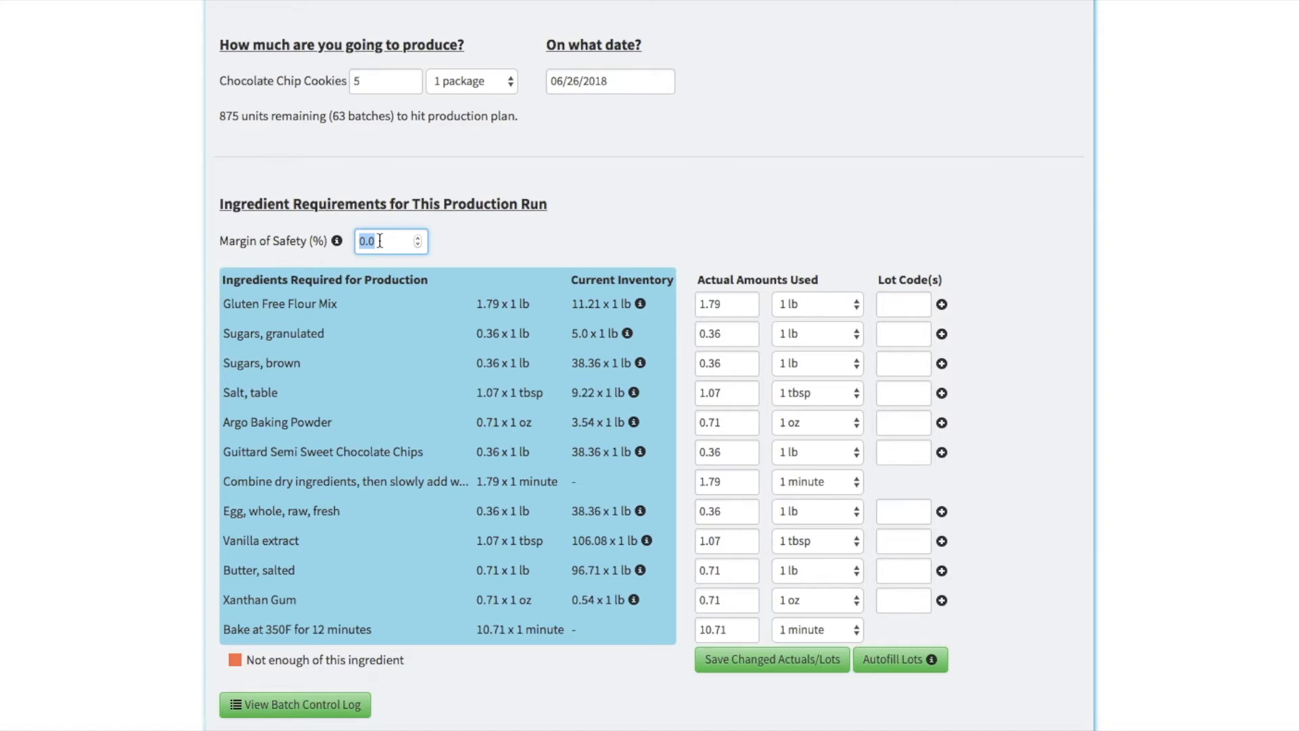
type("10")
key("Tab")
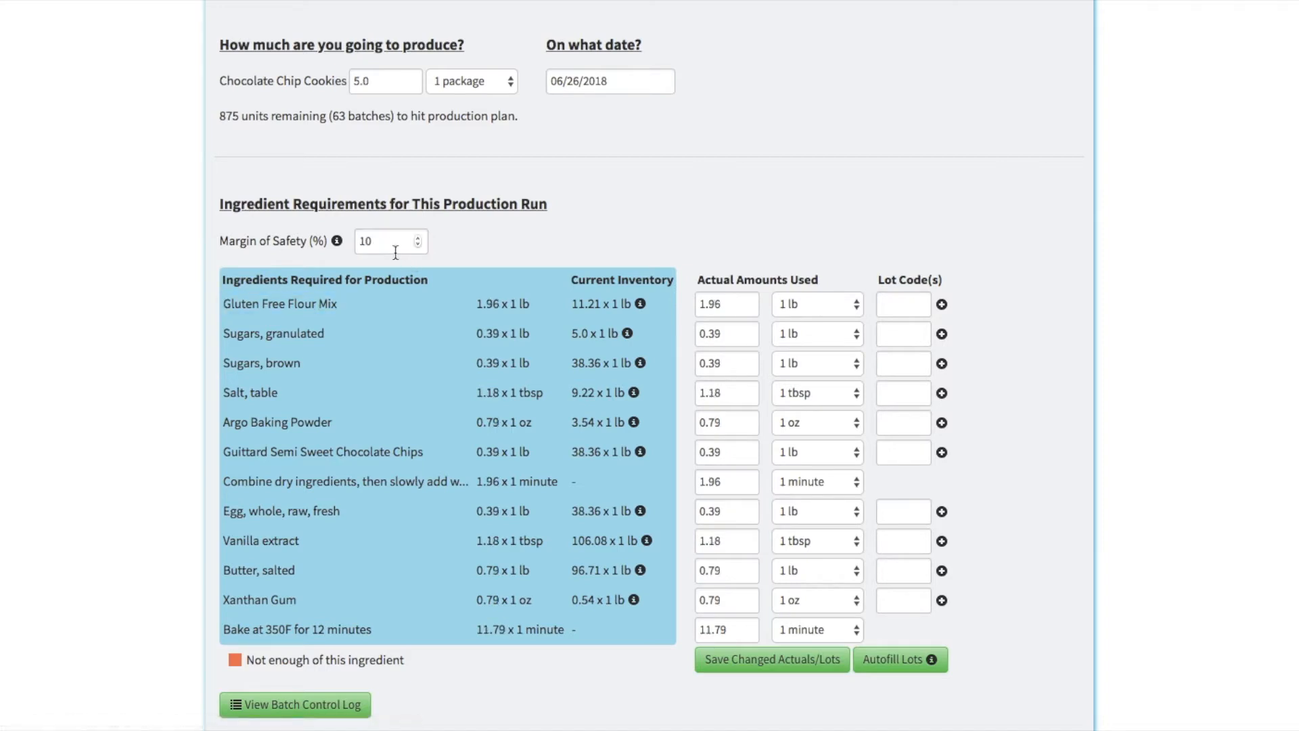
Step: Reset the margin of safety for the ingredient requirements to 0%
double_click(387, 244)
type("0")
key("Tab")
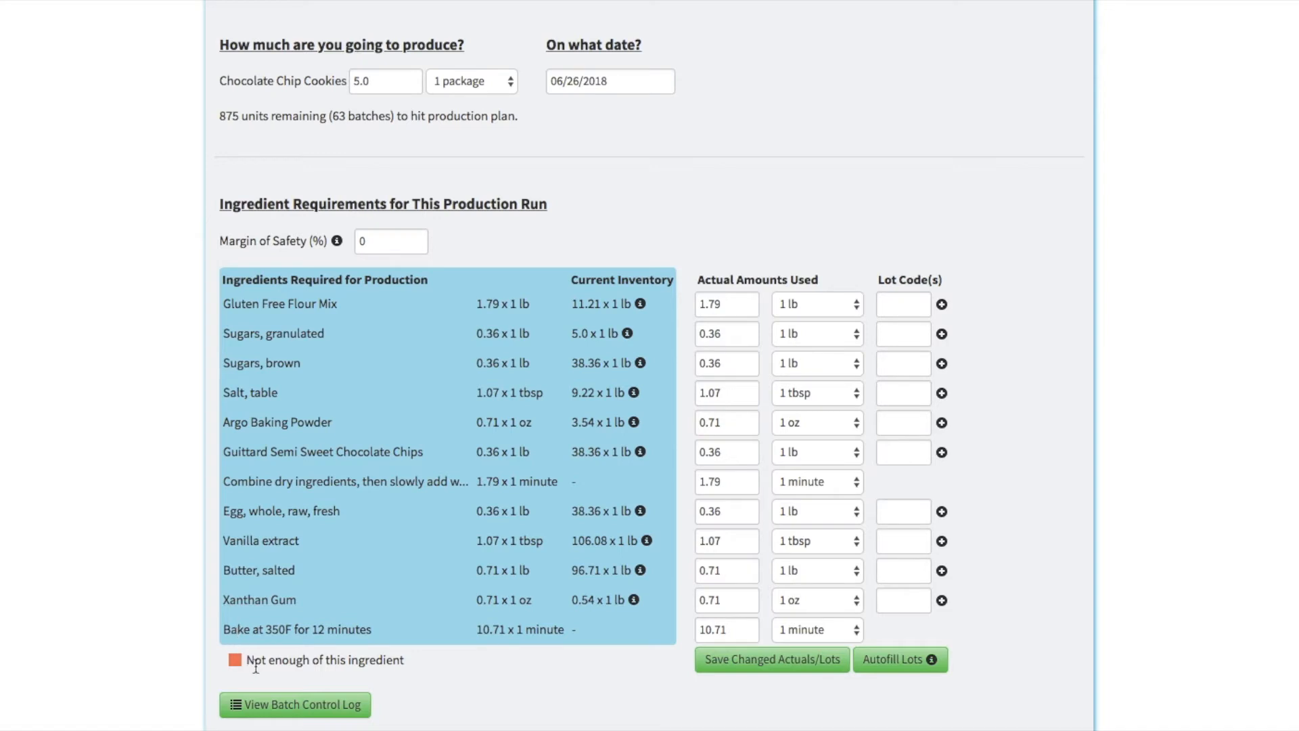
Step: Raise the planned quantity to 100 packages to check for ingredient shortages
triple_click(277, 659)
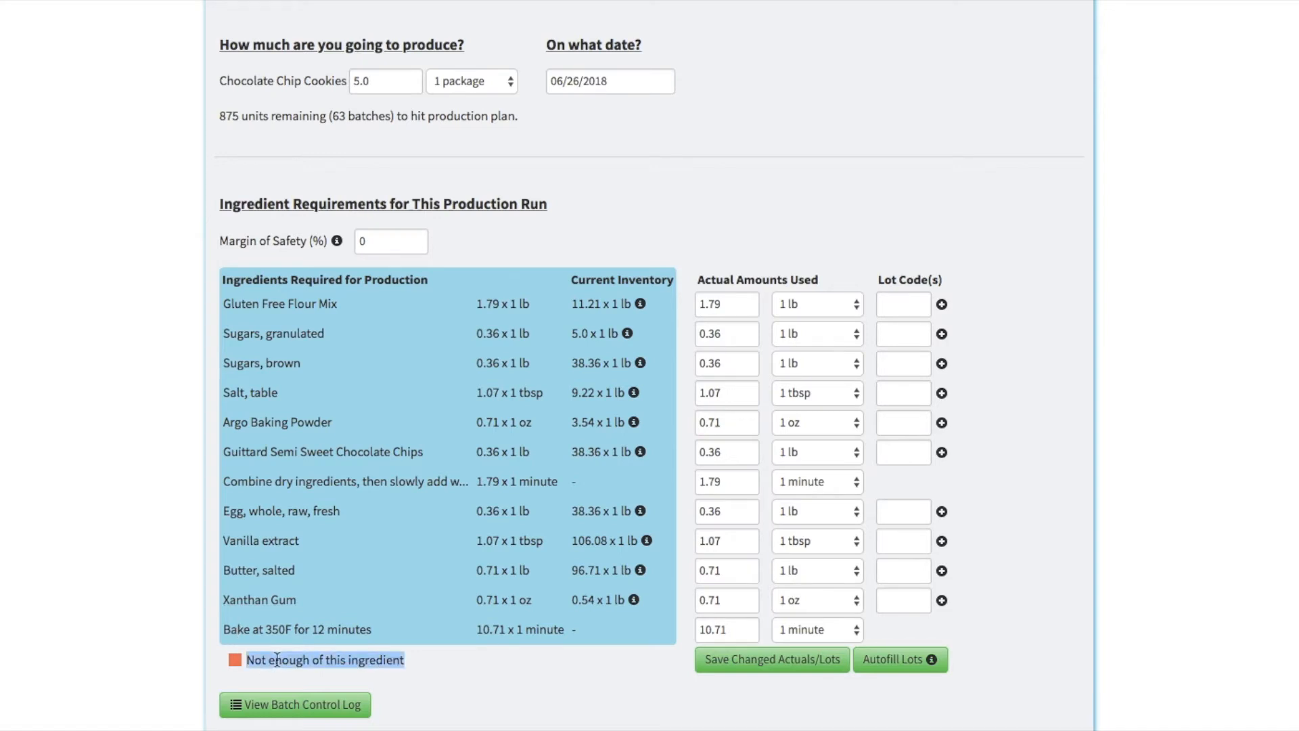
left_click(472, 221)
double_click(381, 81)
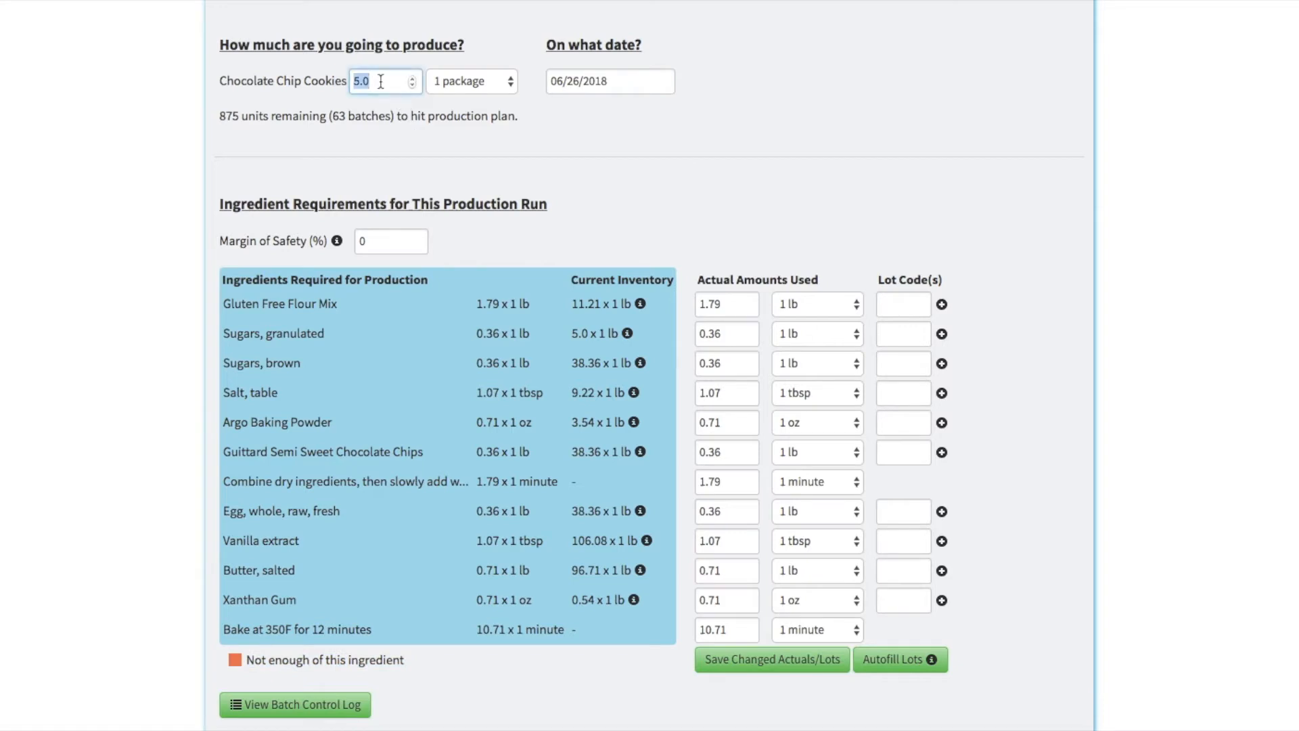
type("100")
key("Tab")
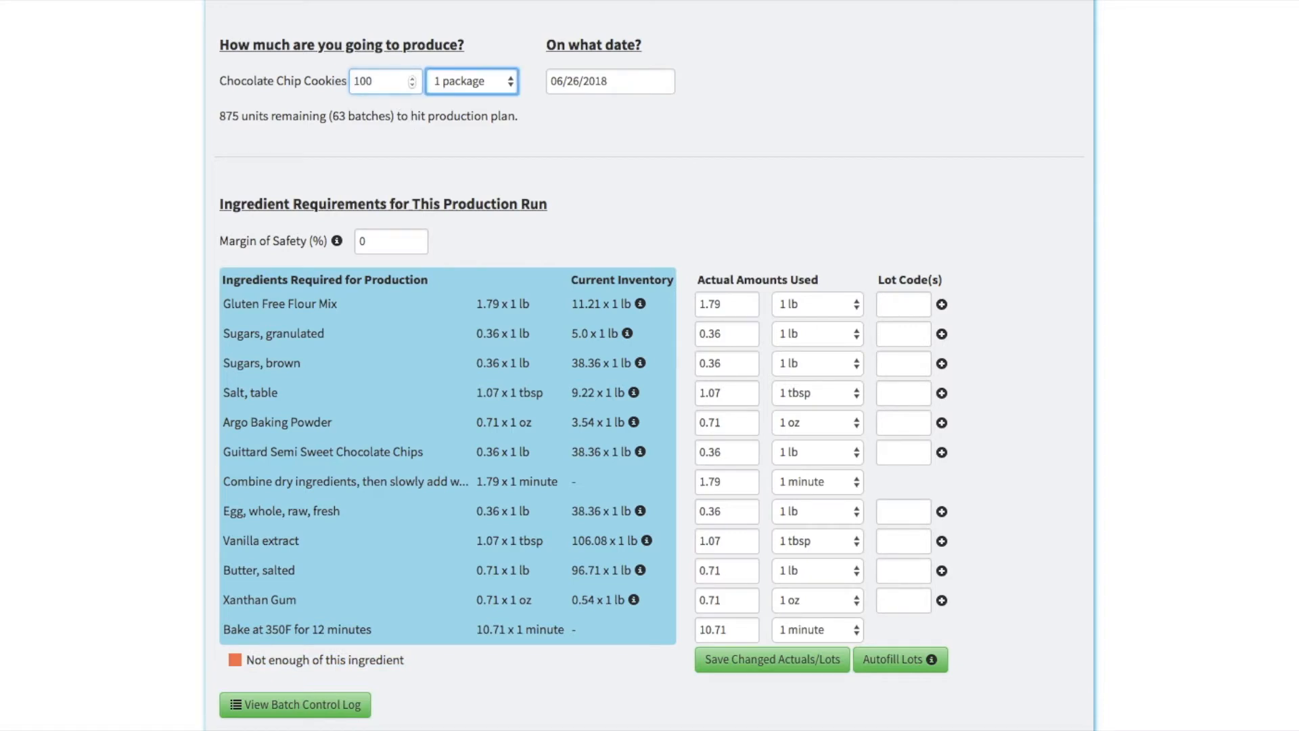
scroll(202, 281, "down", 1)
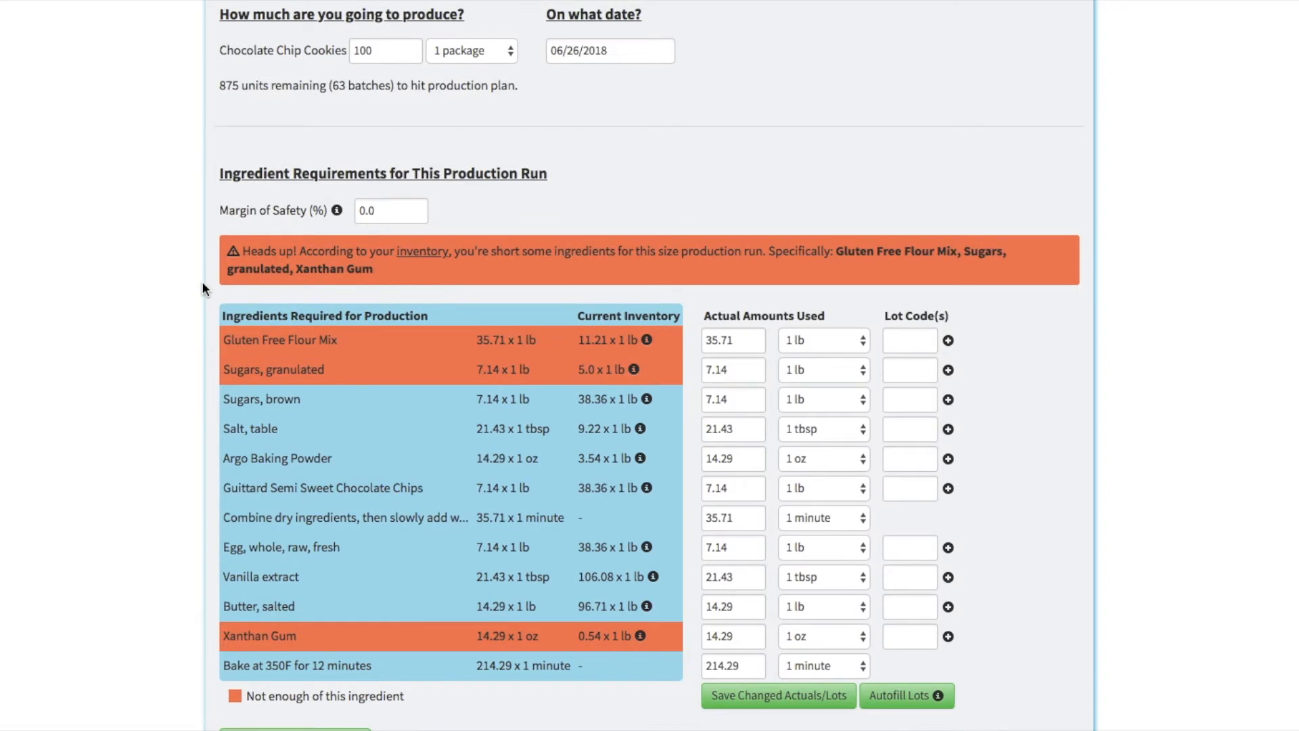
Step: Set the number of Chocolate Chip Cookies packages back to 5
double_click(377, 53)
type("5")
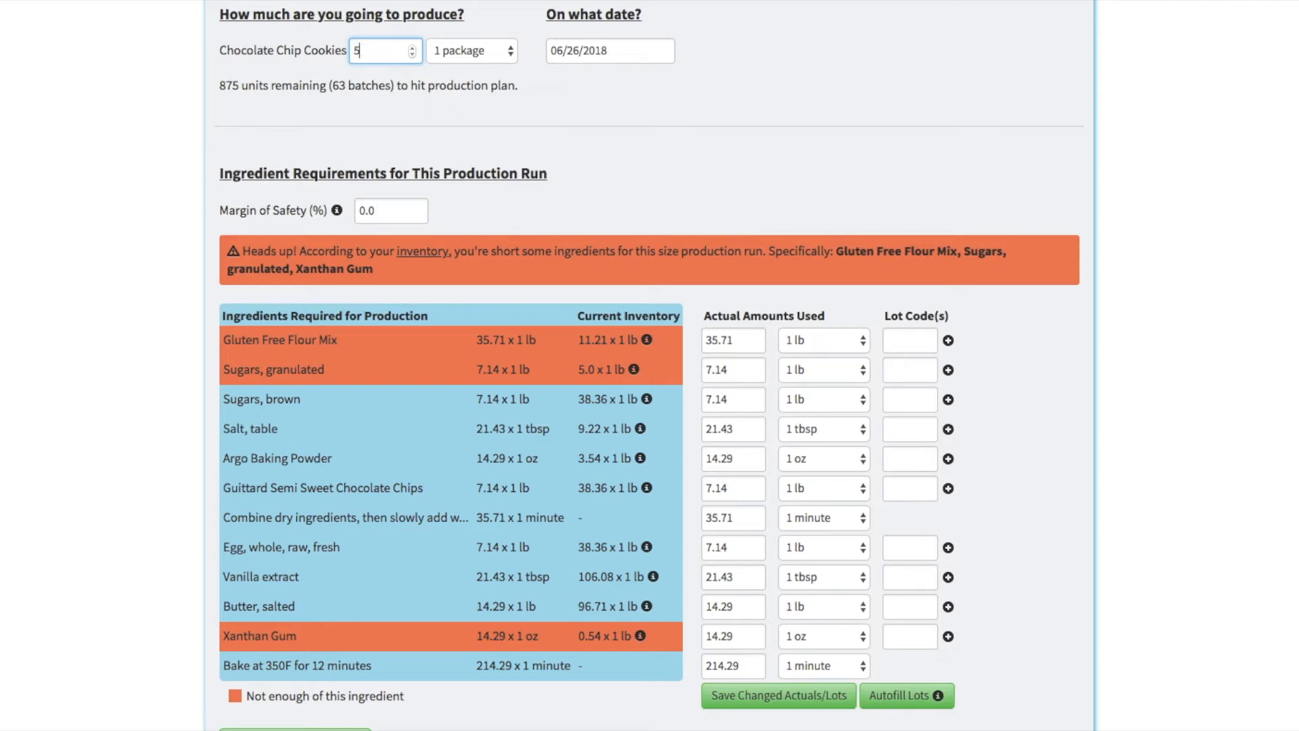
key("Tab")
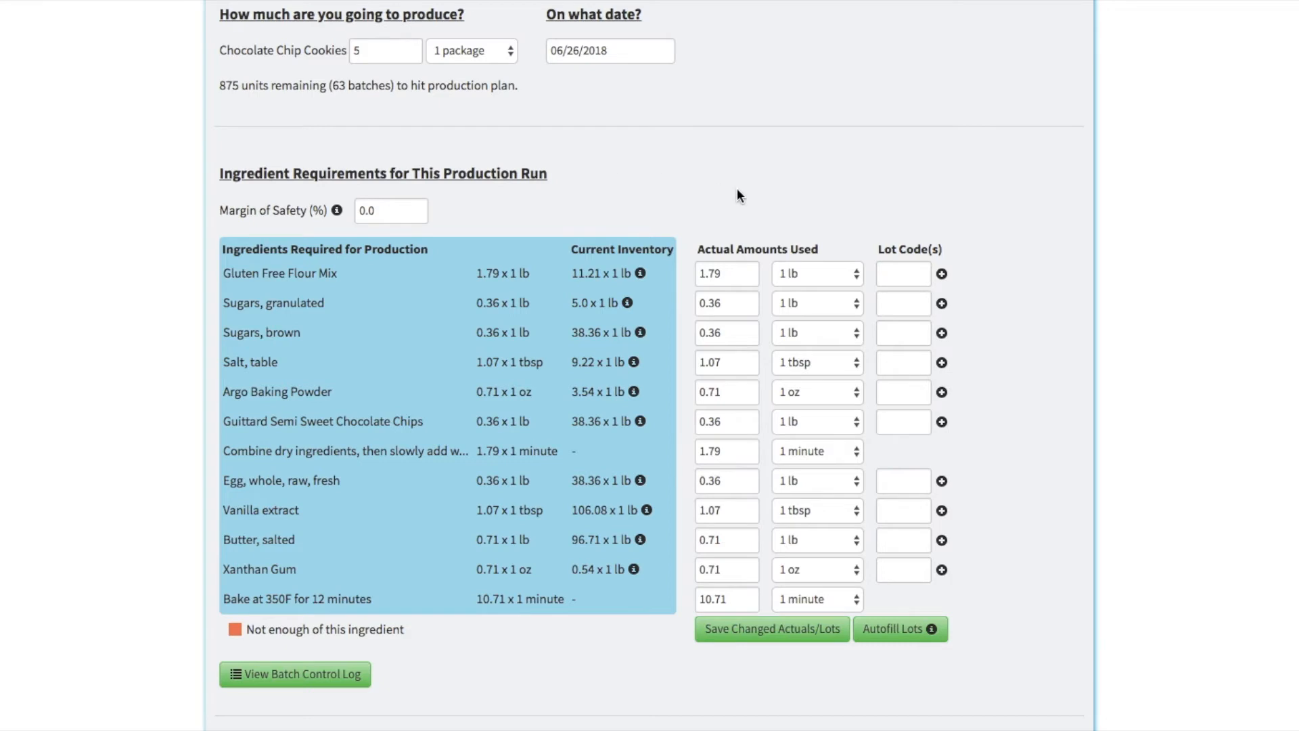
Step: Open the batch control log for the run and review its ingredient requirements, run level notes and partial batch table
scroll(736, 193, "down", 2)
scroll(736, 194, "down", 1)
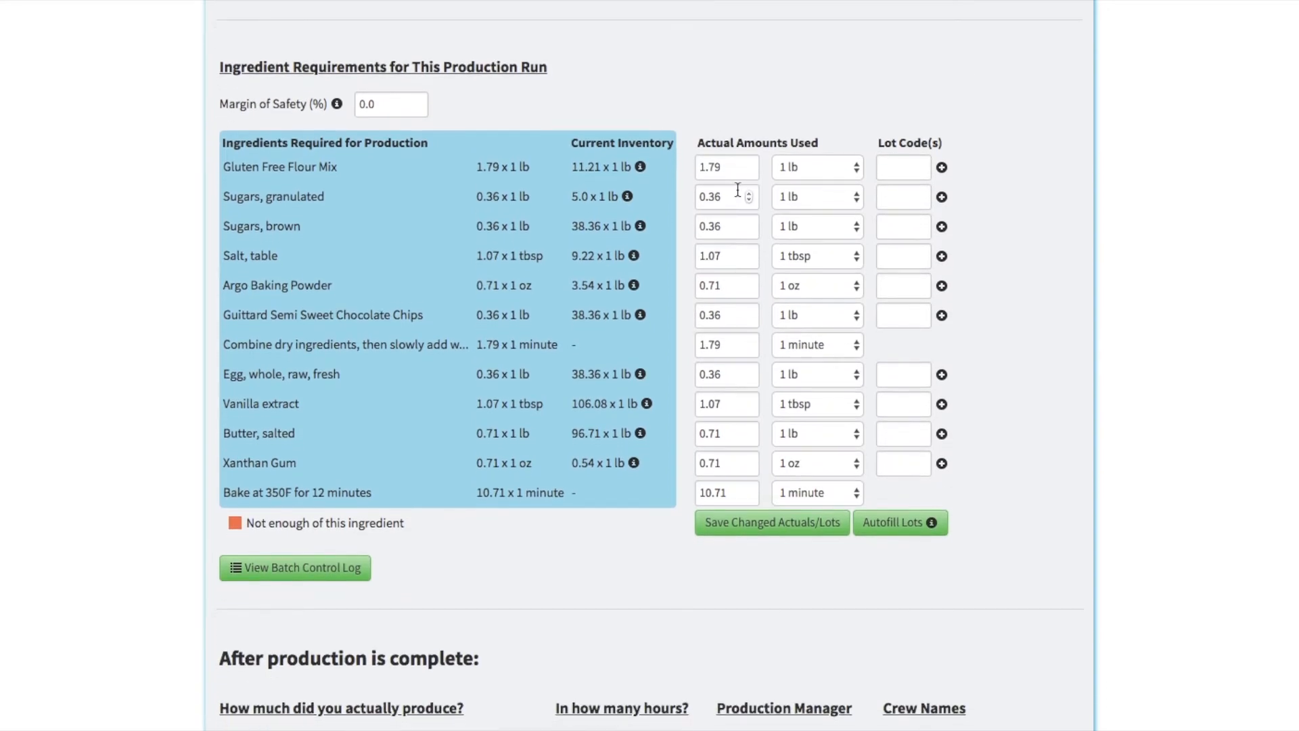
left_click(301, 575)
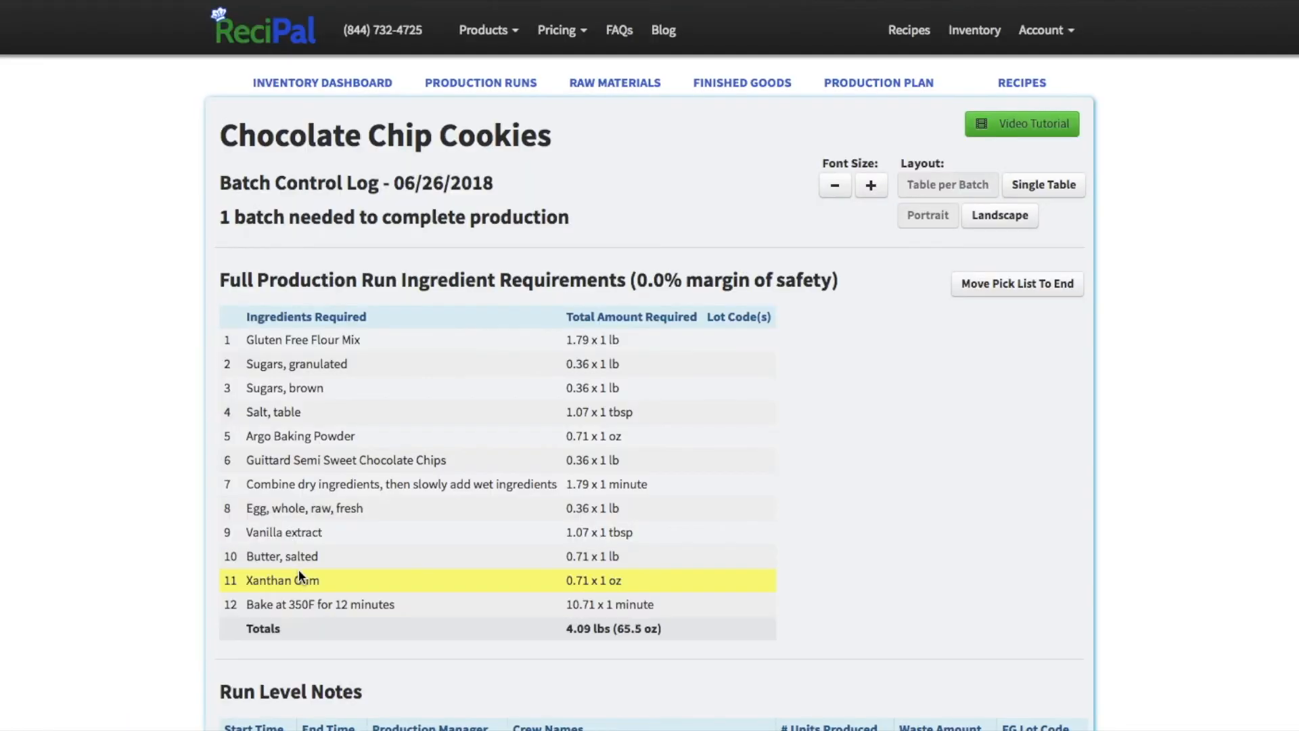
scroll(148, 449, "down", 3)
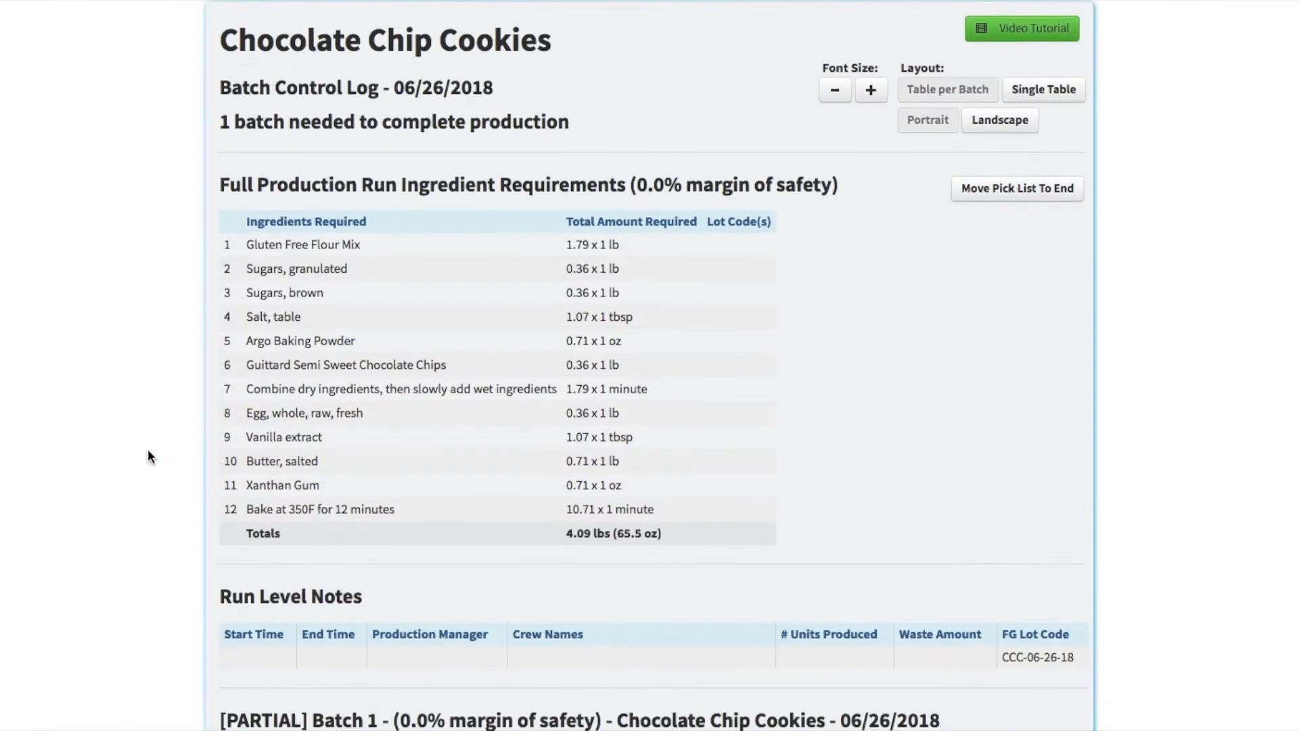
scroll(148, 448, "down", 5)
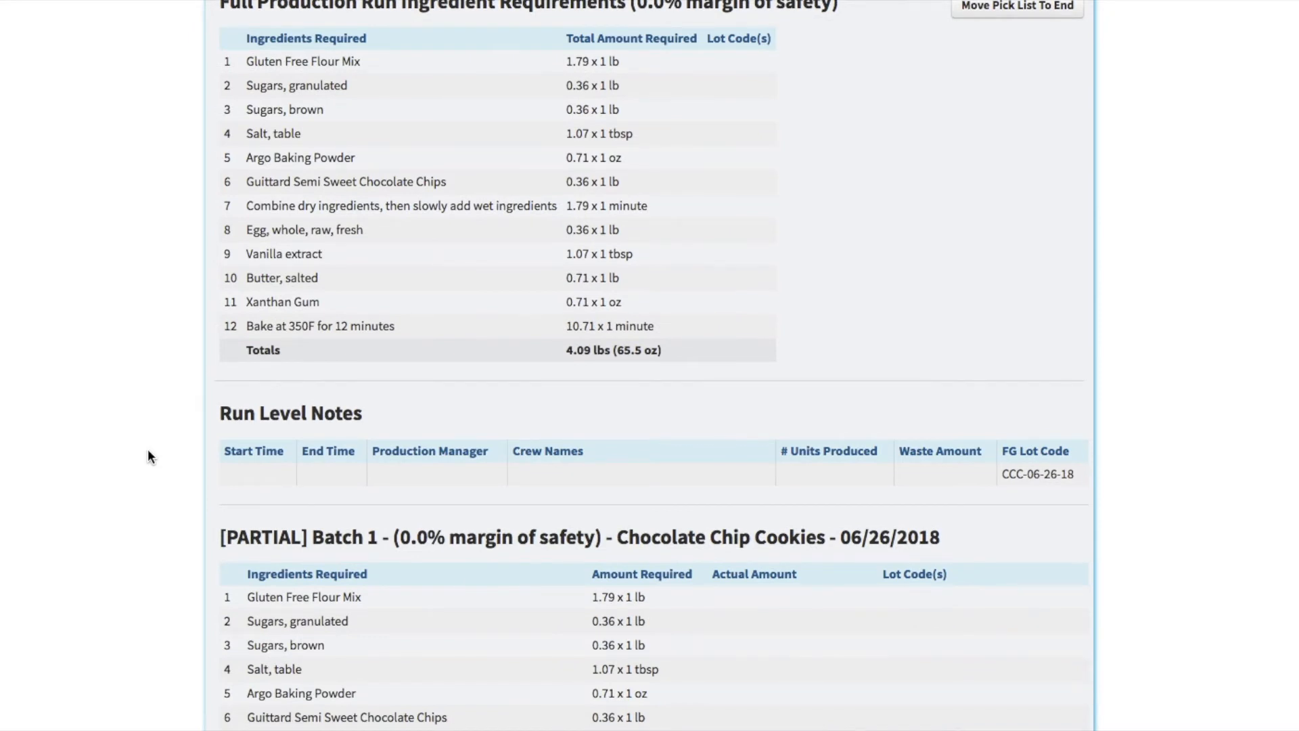
scroll(148, 448, "down", 6)
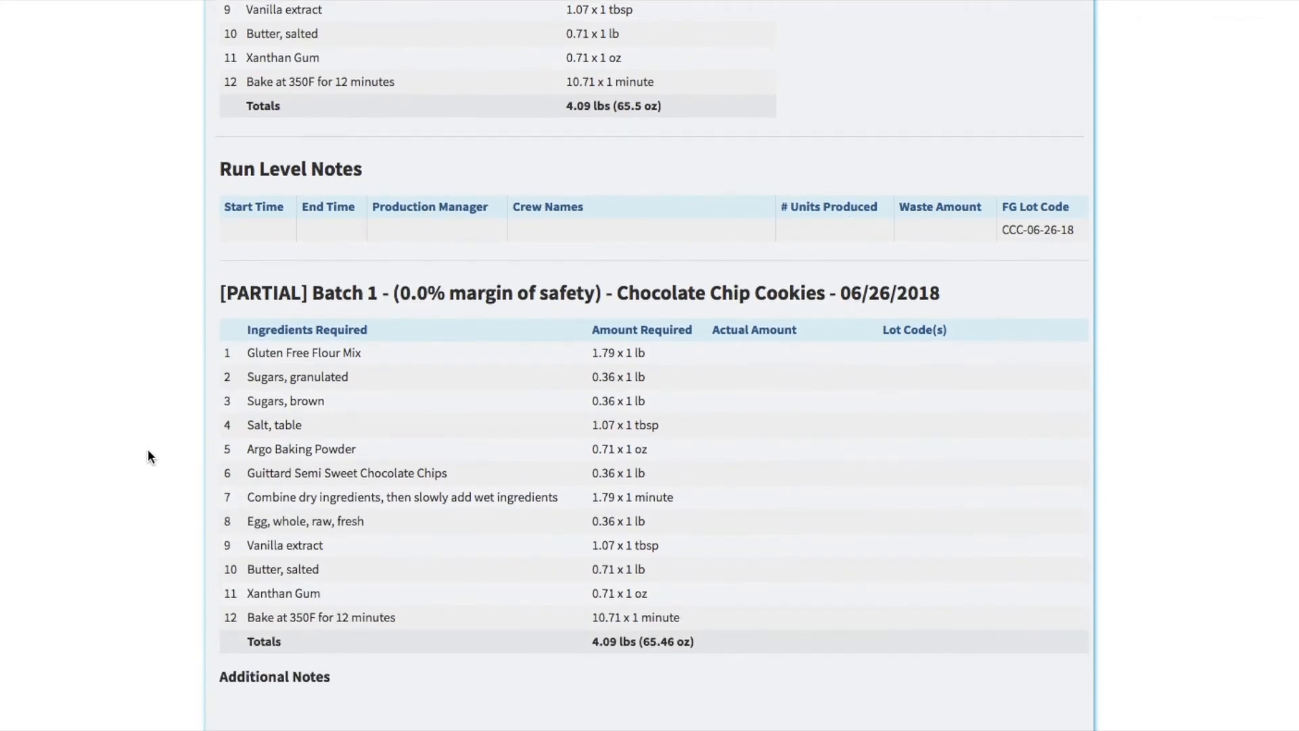
scroll(148, 449, "up", 9)
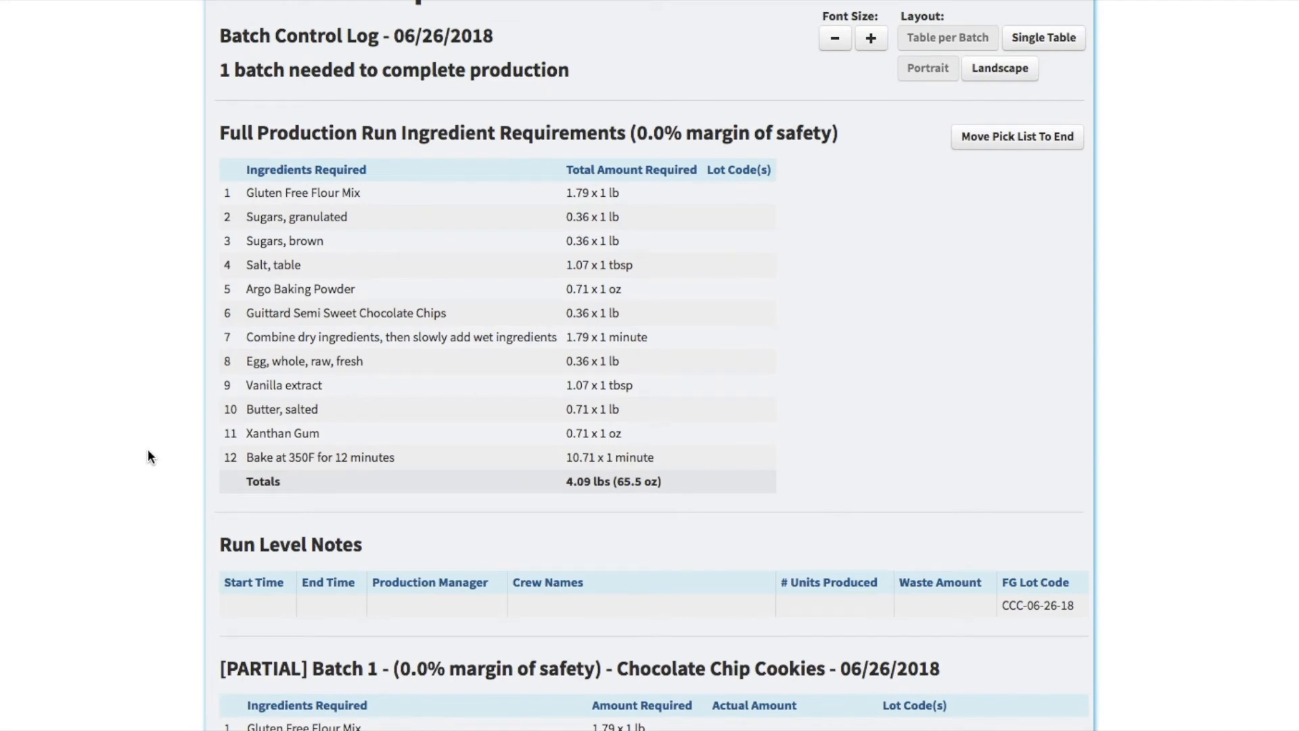
scroll(148, 448, "up", 2)
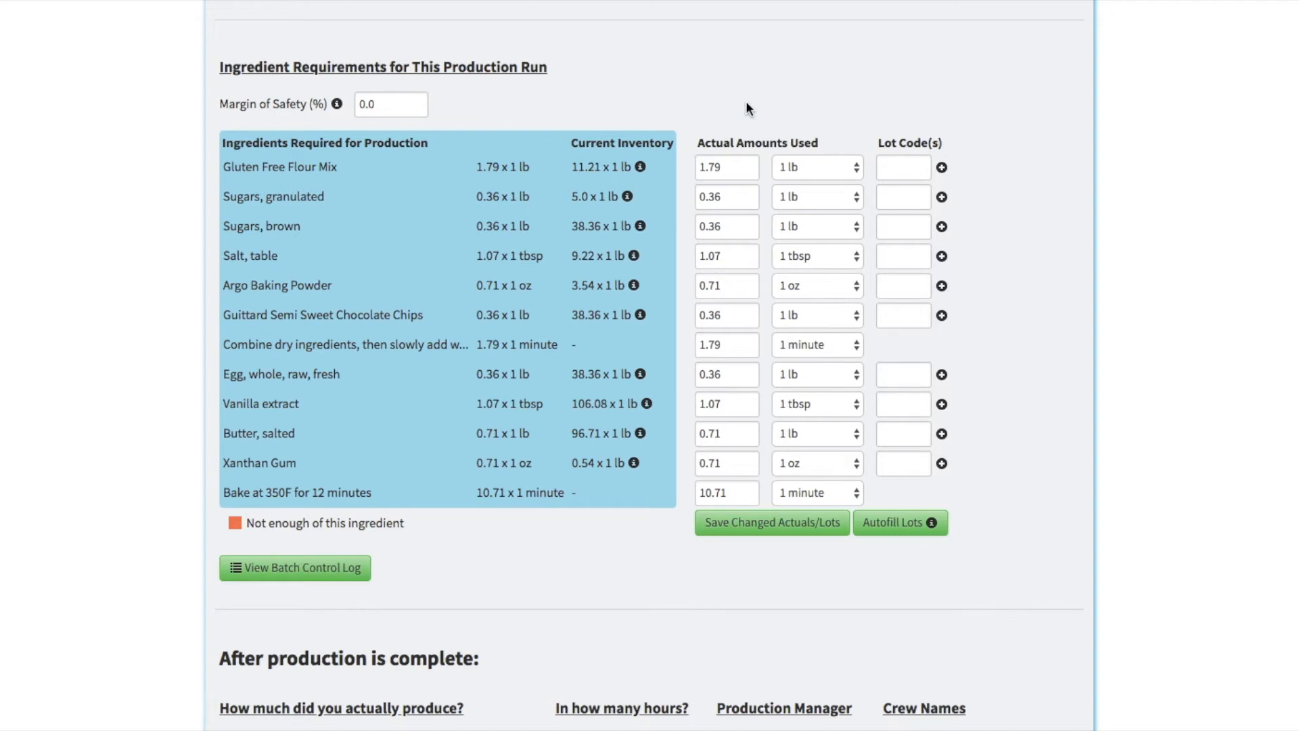
Step: Set the actual amount used for granulated sugar to 0.5 lb and save the changed actuals
triple_click(759, 140)
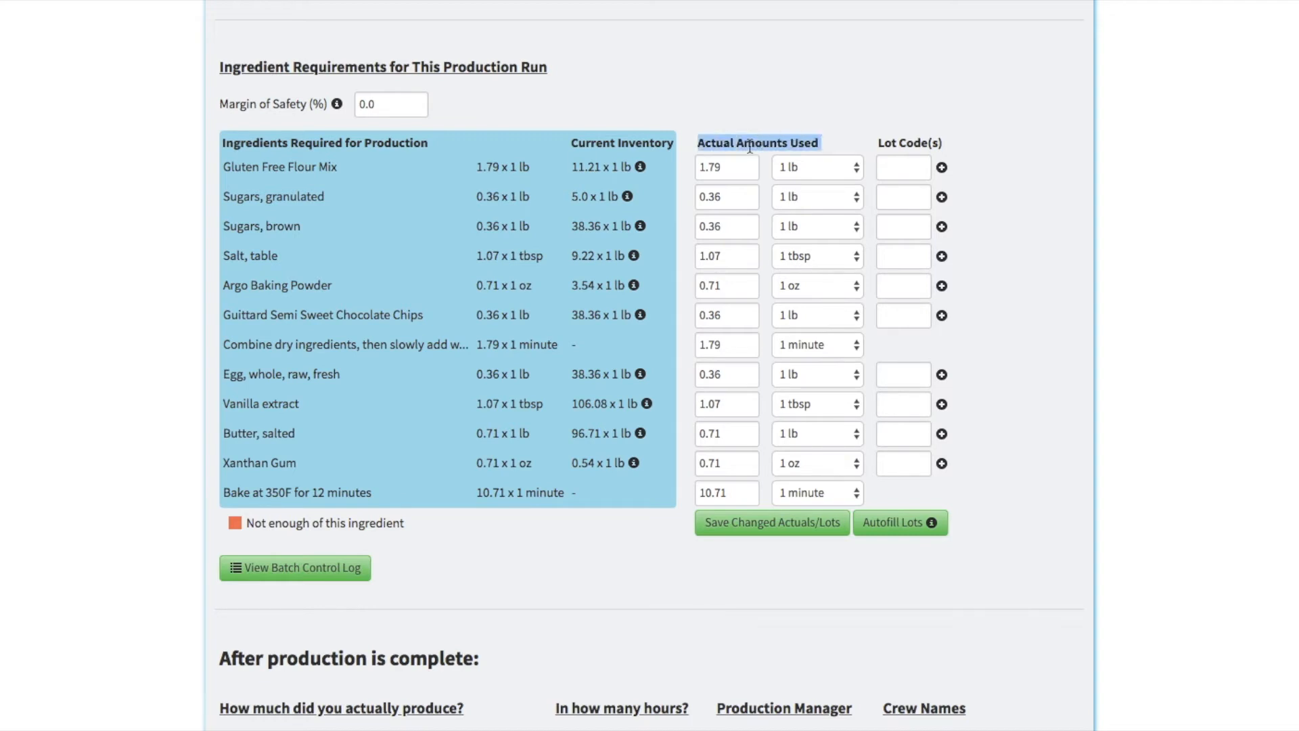
left_click(749, 147)
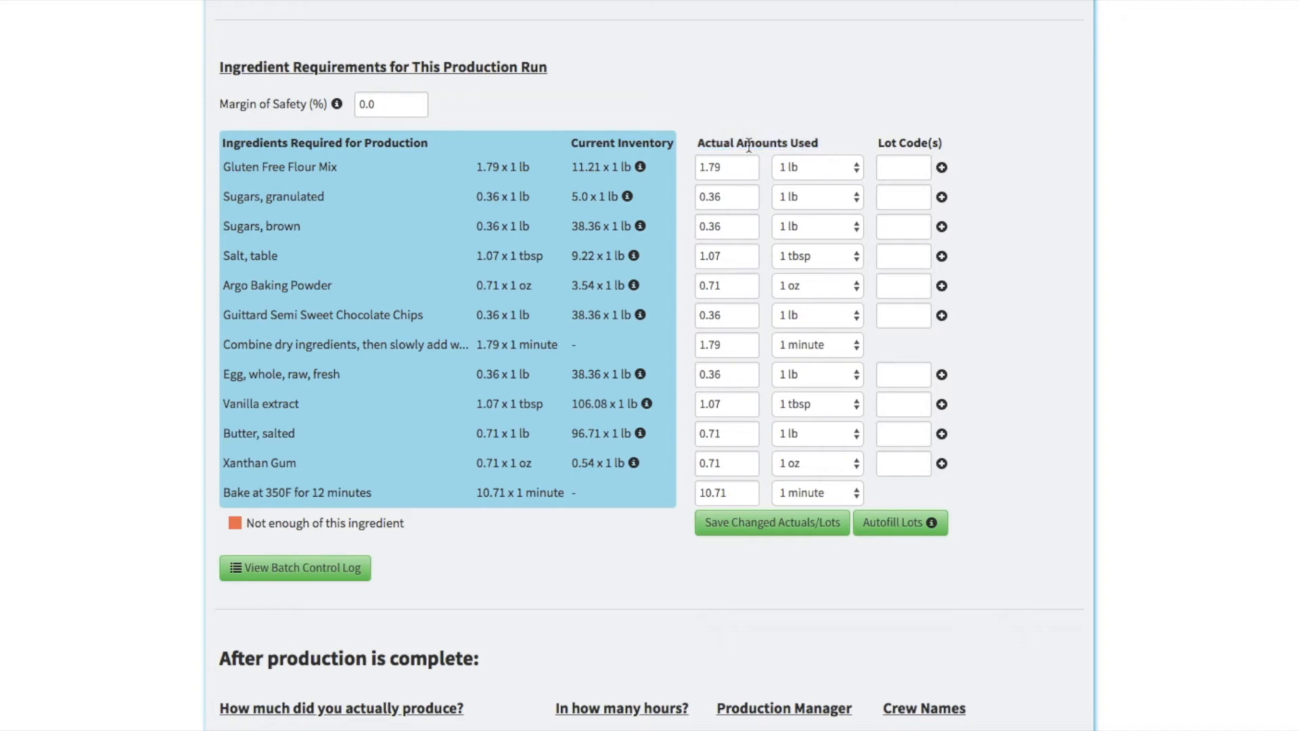
double_click(722, 196)
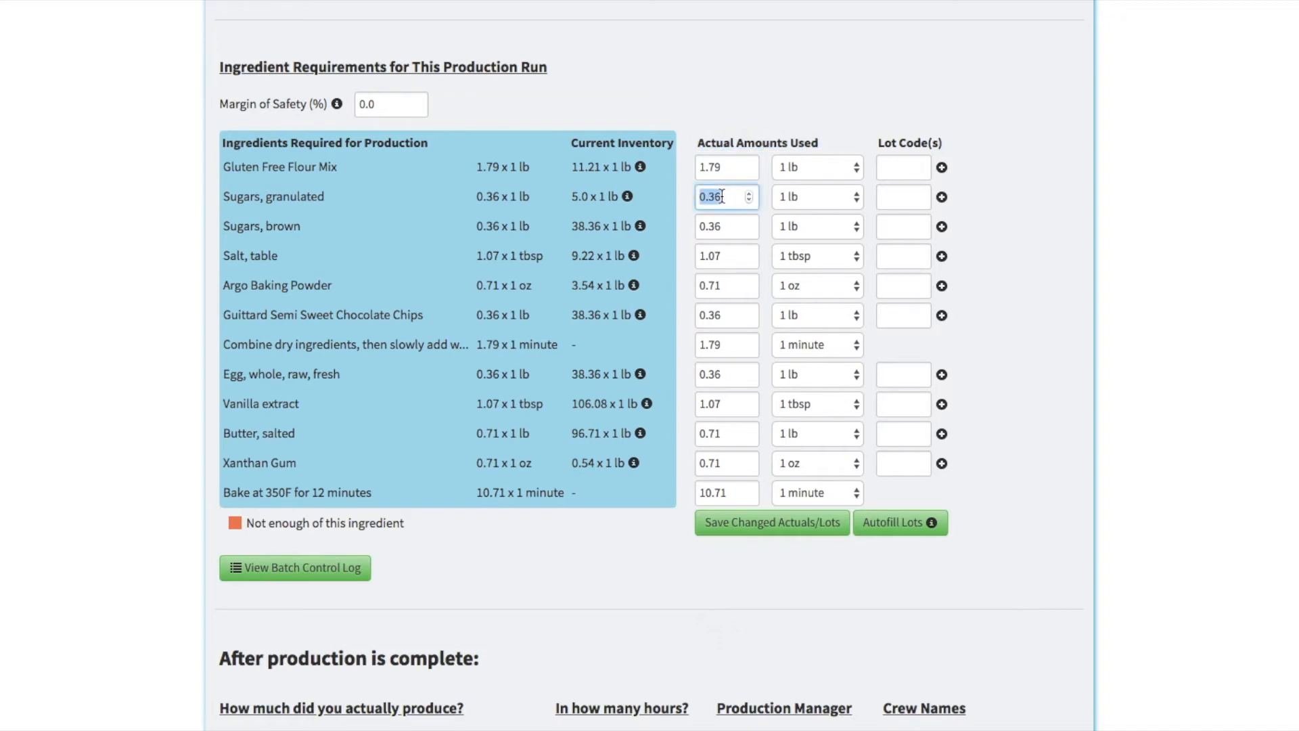
type("0.5")
key("Tab")
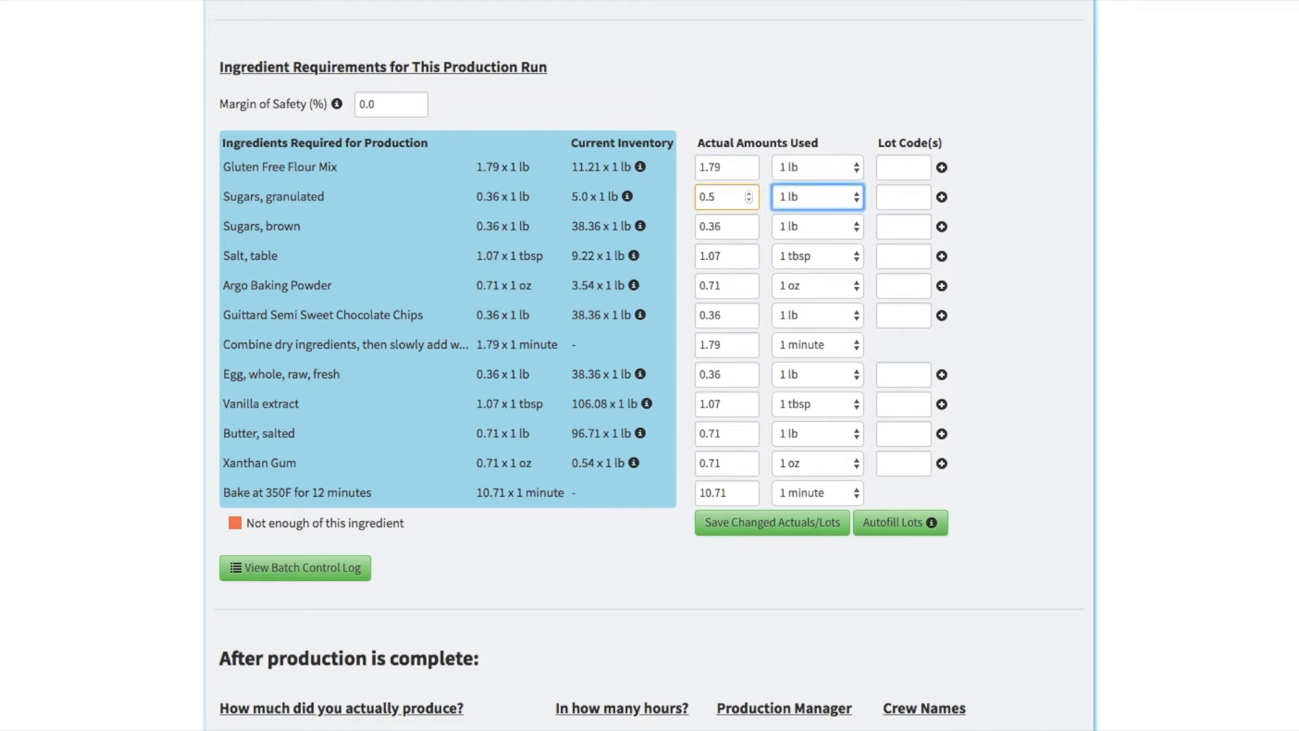
left_click(767, 529)
key("Return")
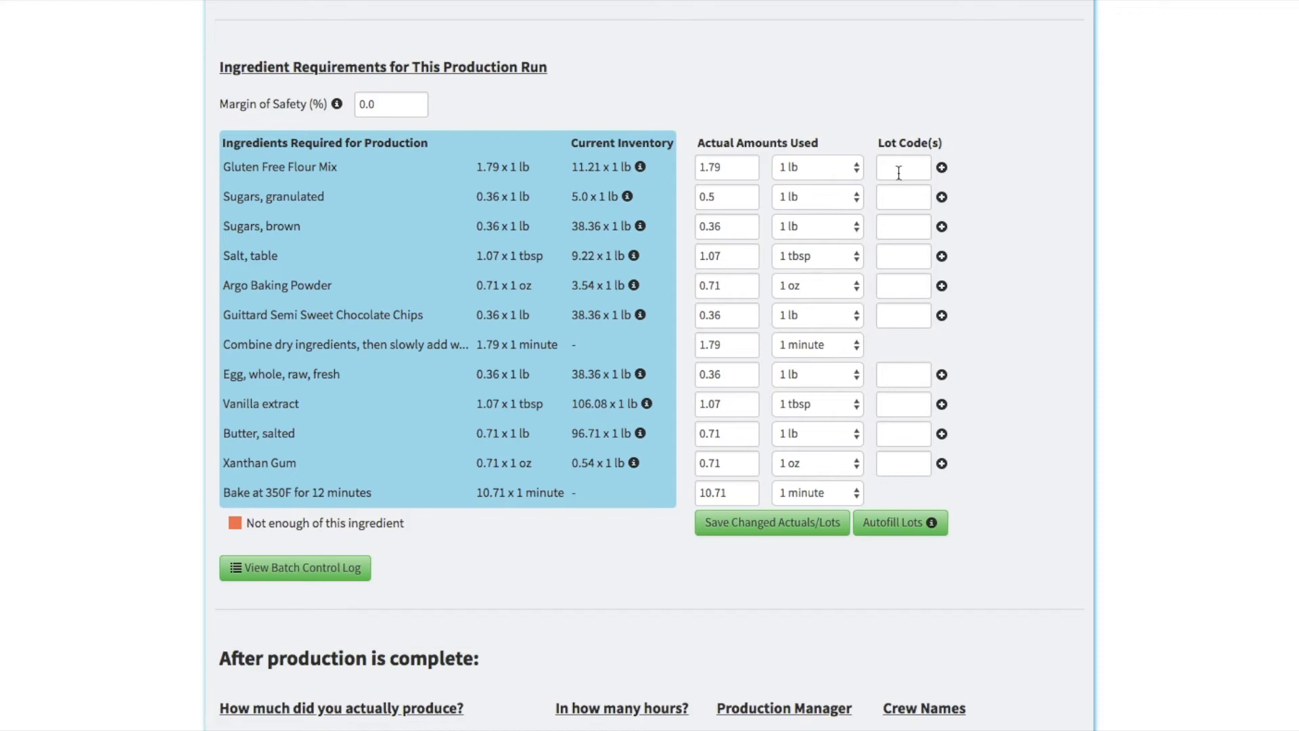
Step: Assign lot code SUG-06-20-2018 to the granulated sugar and autofill the lot codes of the other ingredients
left_click(895, 197)
type("S")
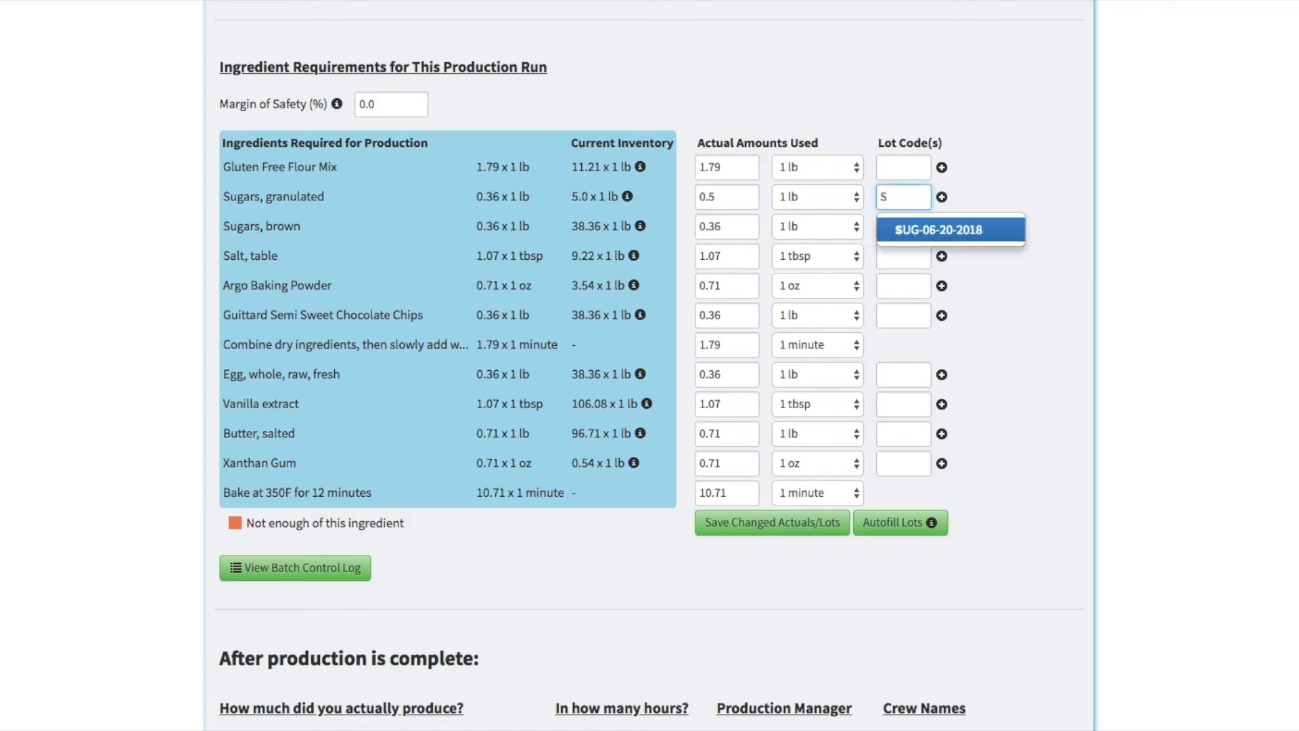
left_click(932, 230)
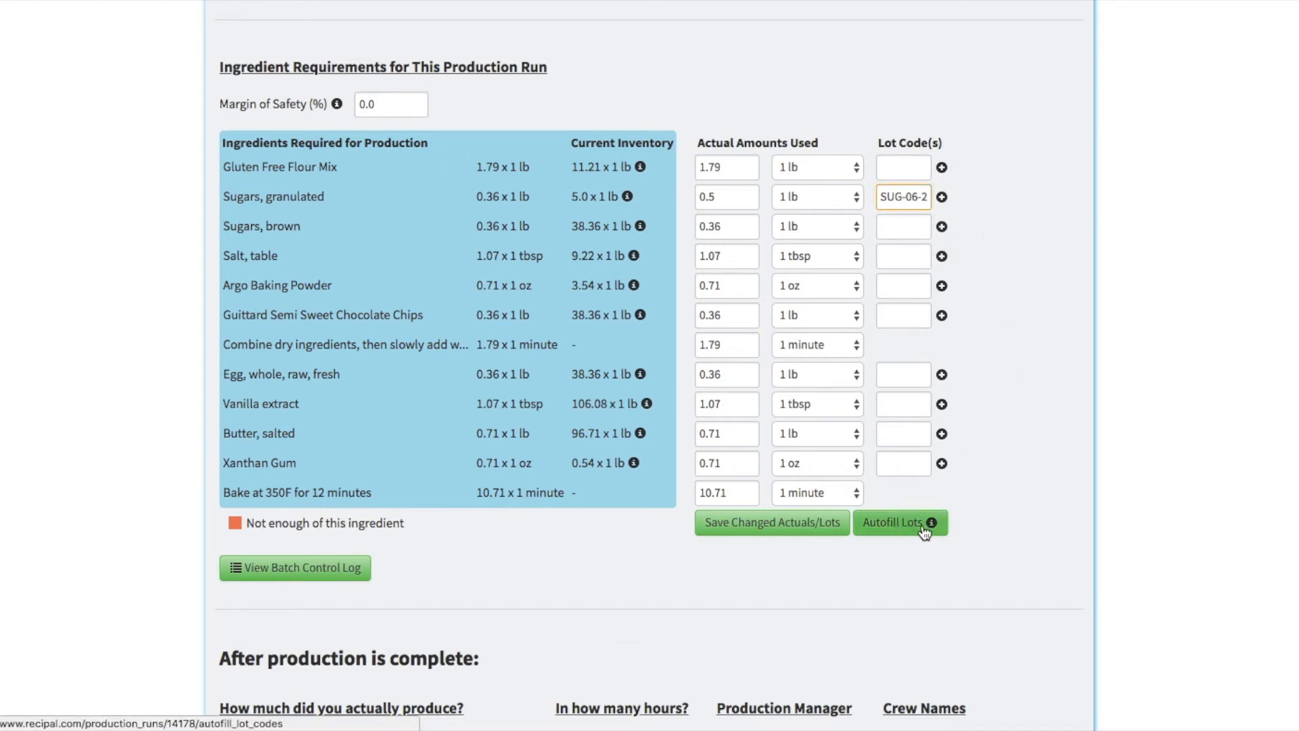
mouse_move(933, 525)
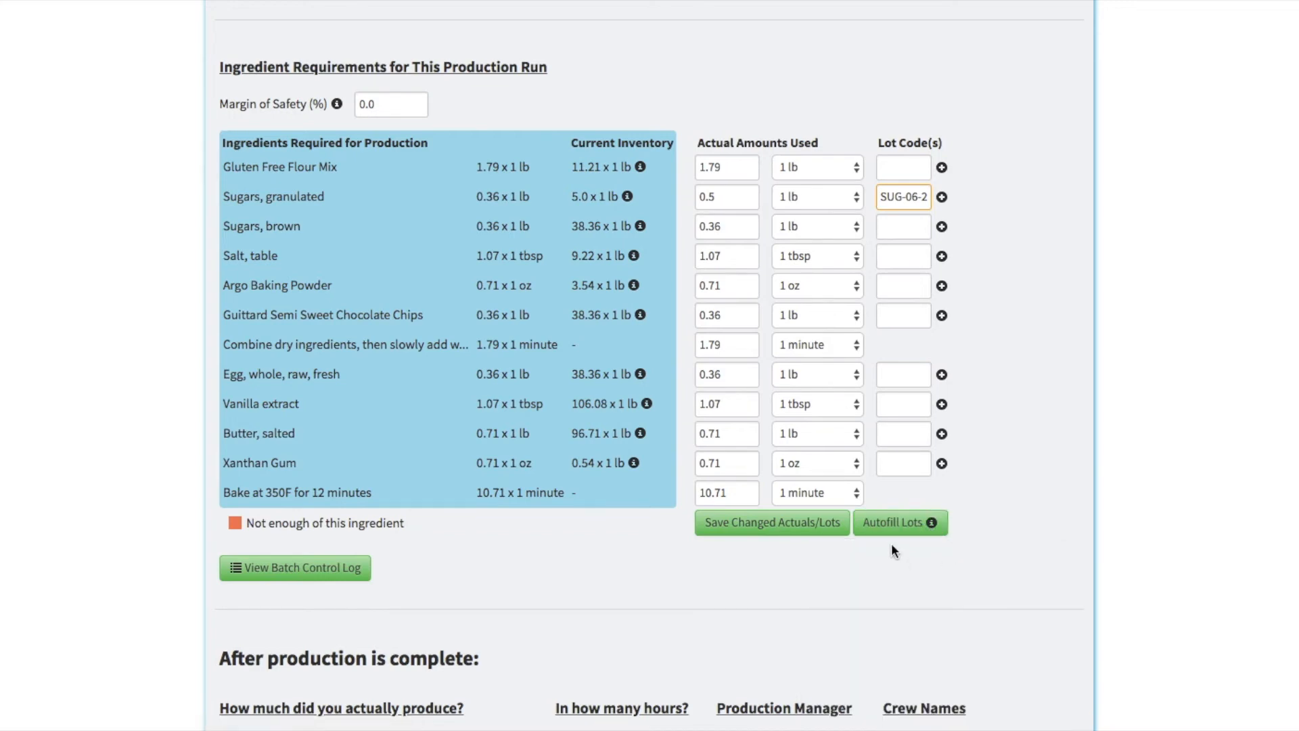
left_click(896, 524)
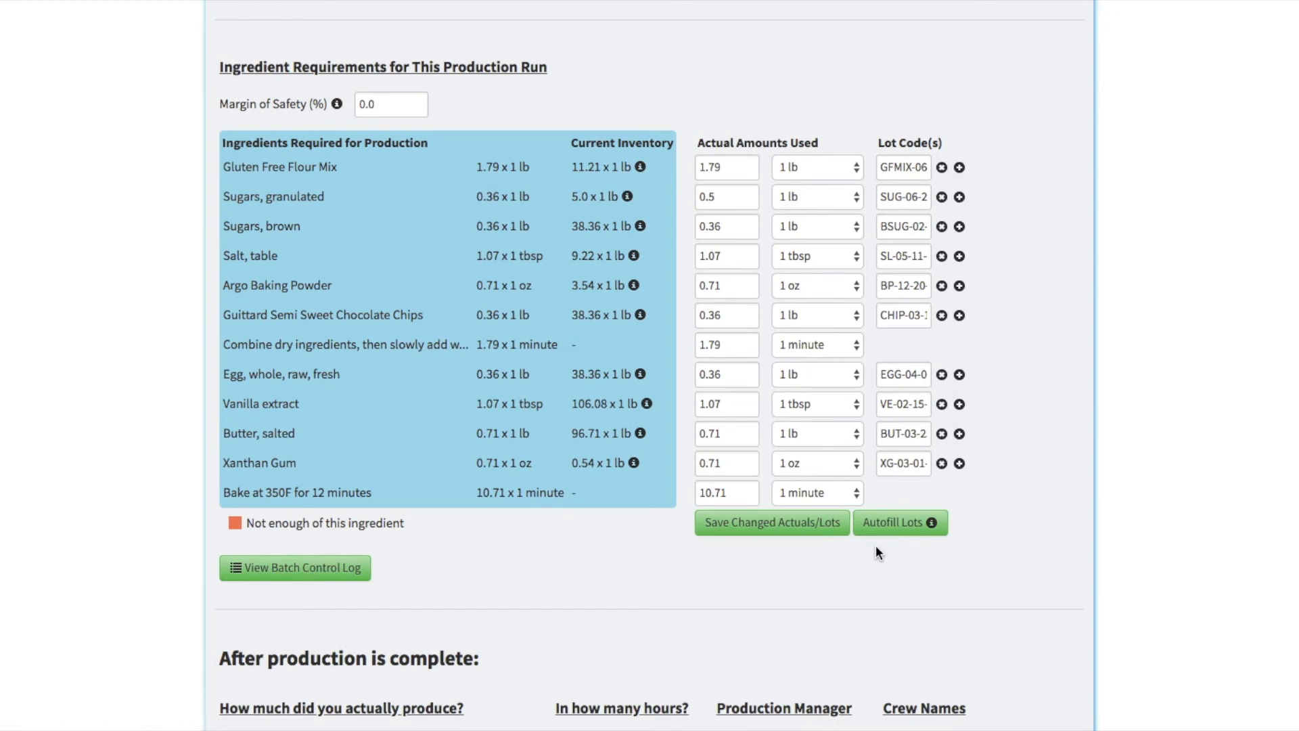
Step: Record 5 packages of Chocolate Chip Cookies actually produced in 1 hour and enter the production manager's name
scroll(876, 548, "down", 5)
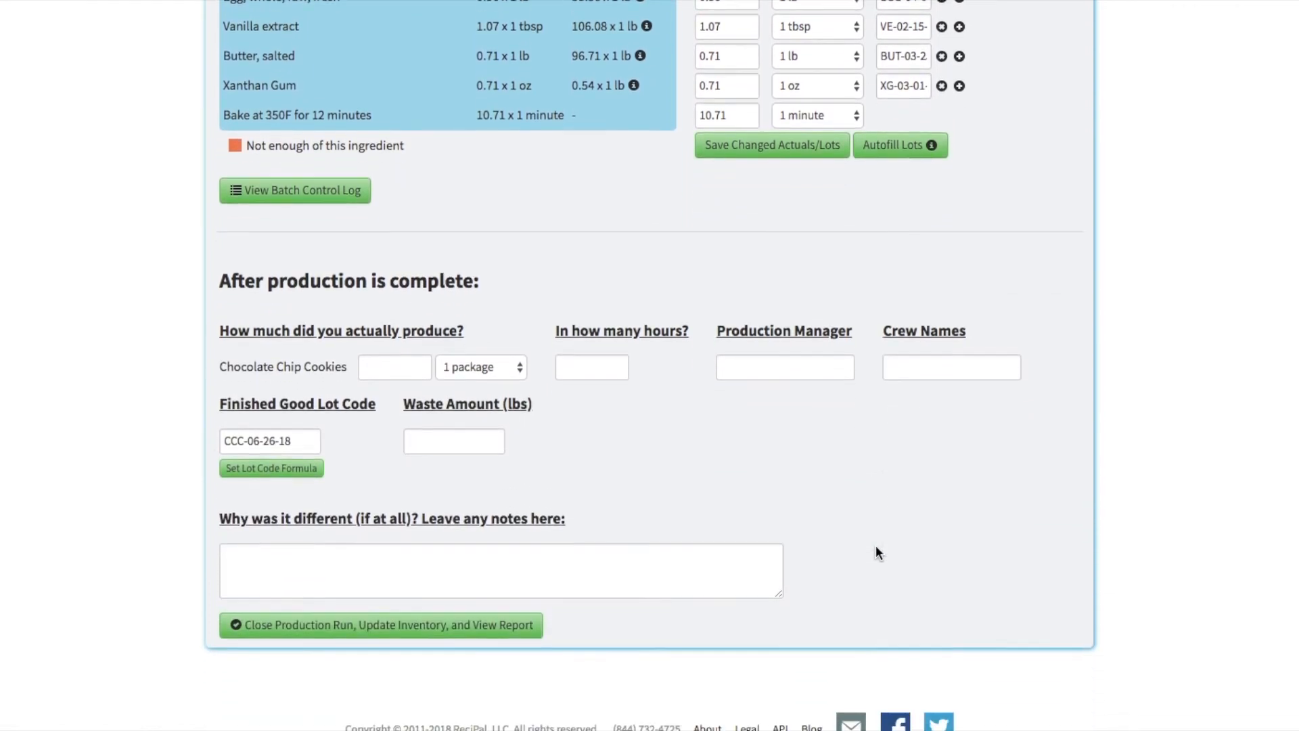
left_click(394, 351)
type("5")
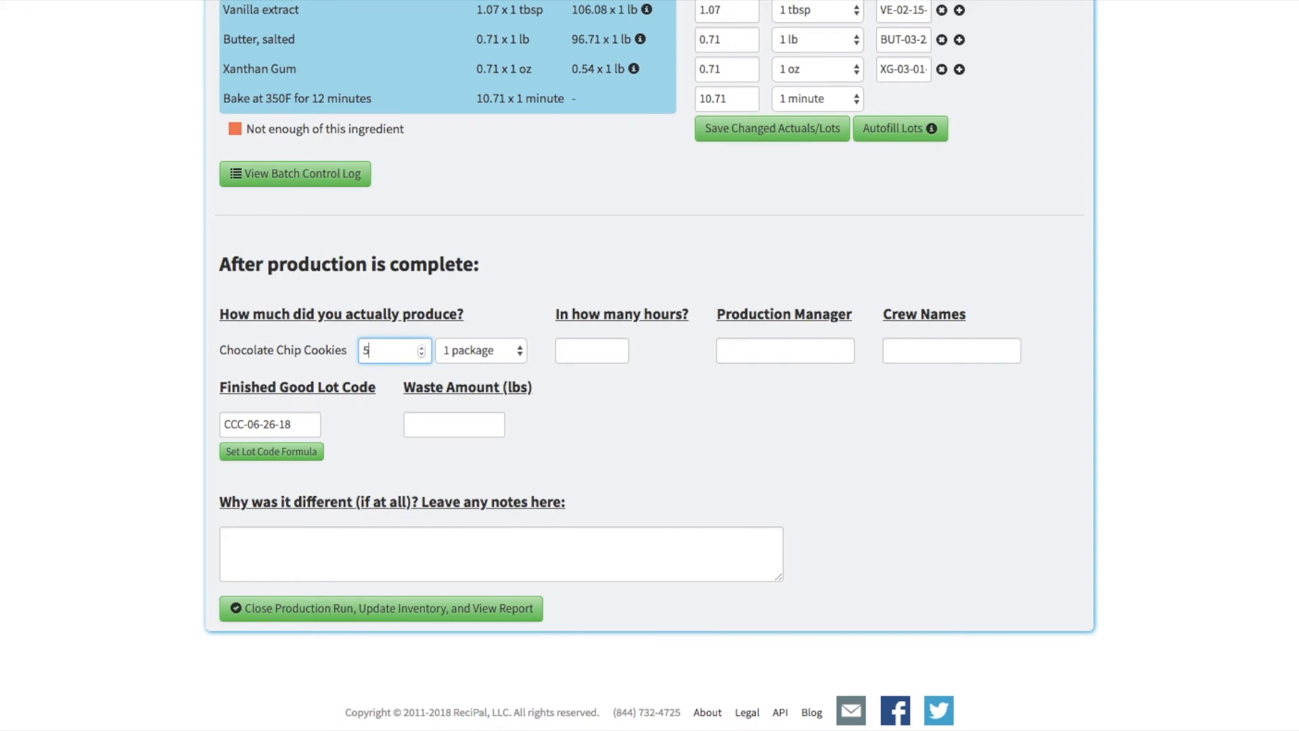
key("Tab")
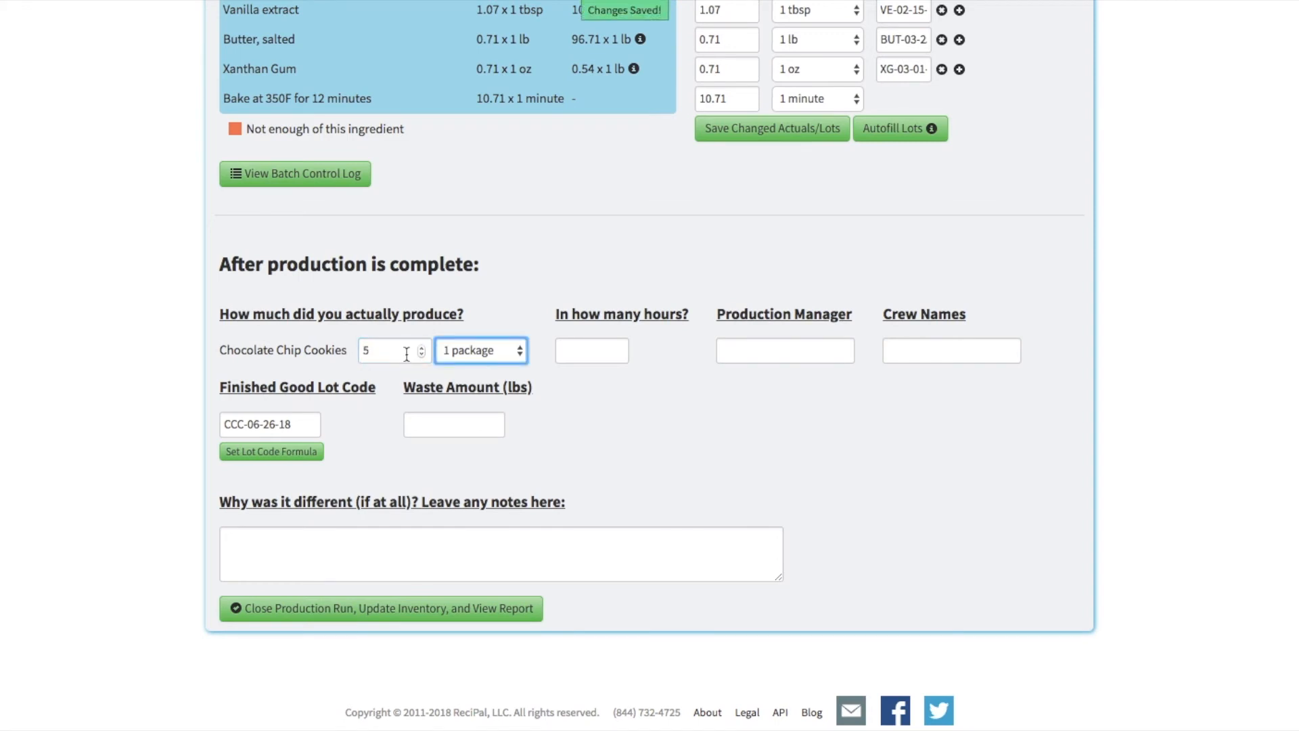
left_click(573, 350)
type("1")
key("Tab")
type("Lev")
key("Tab")
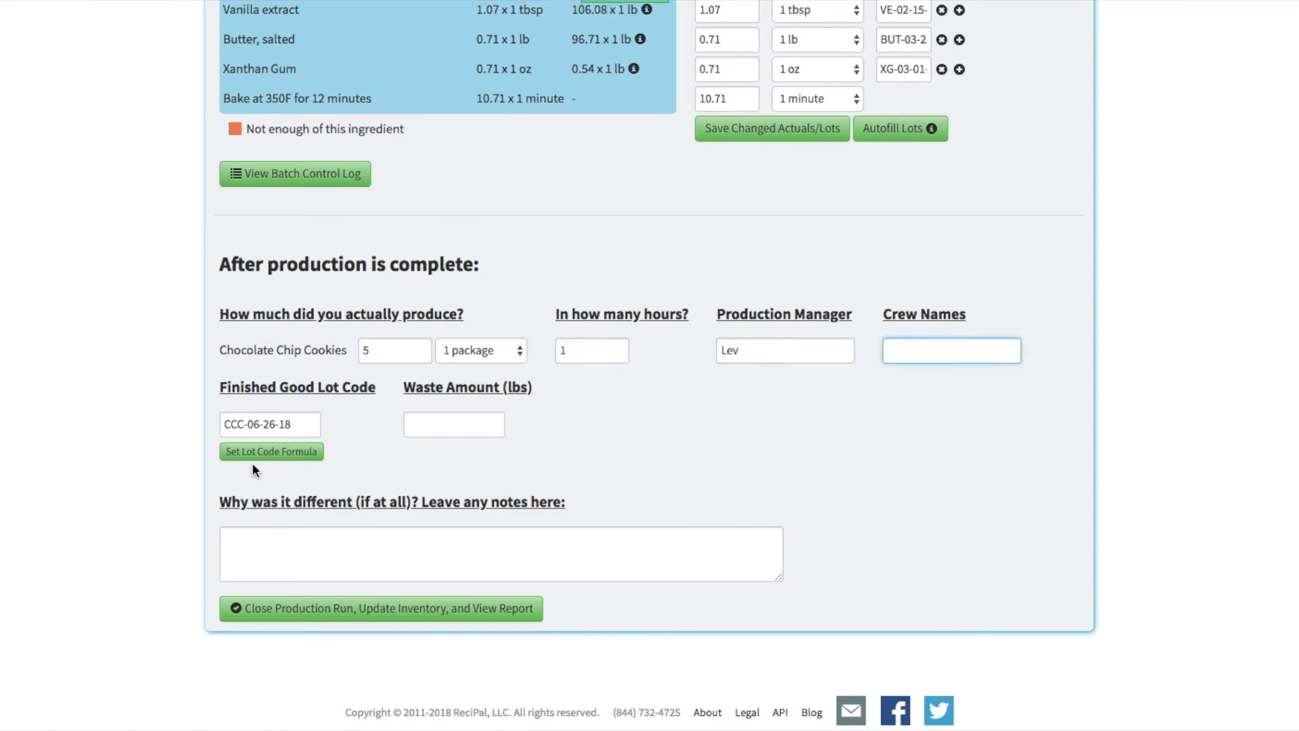
Step: Look at the finished good lot code formula and compare it with the run's production date
left_click(346, 543)
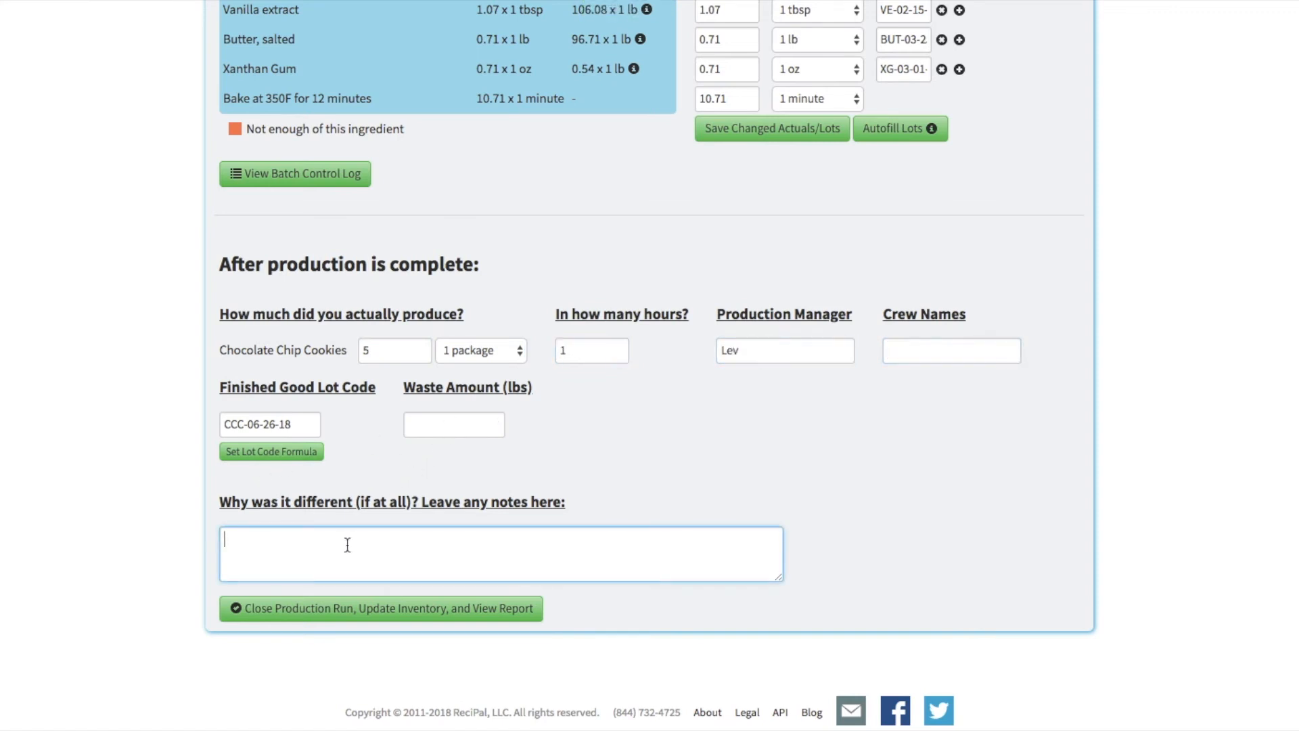
left_click(297, 425)
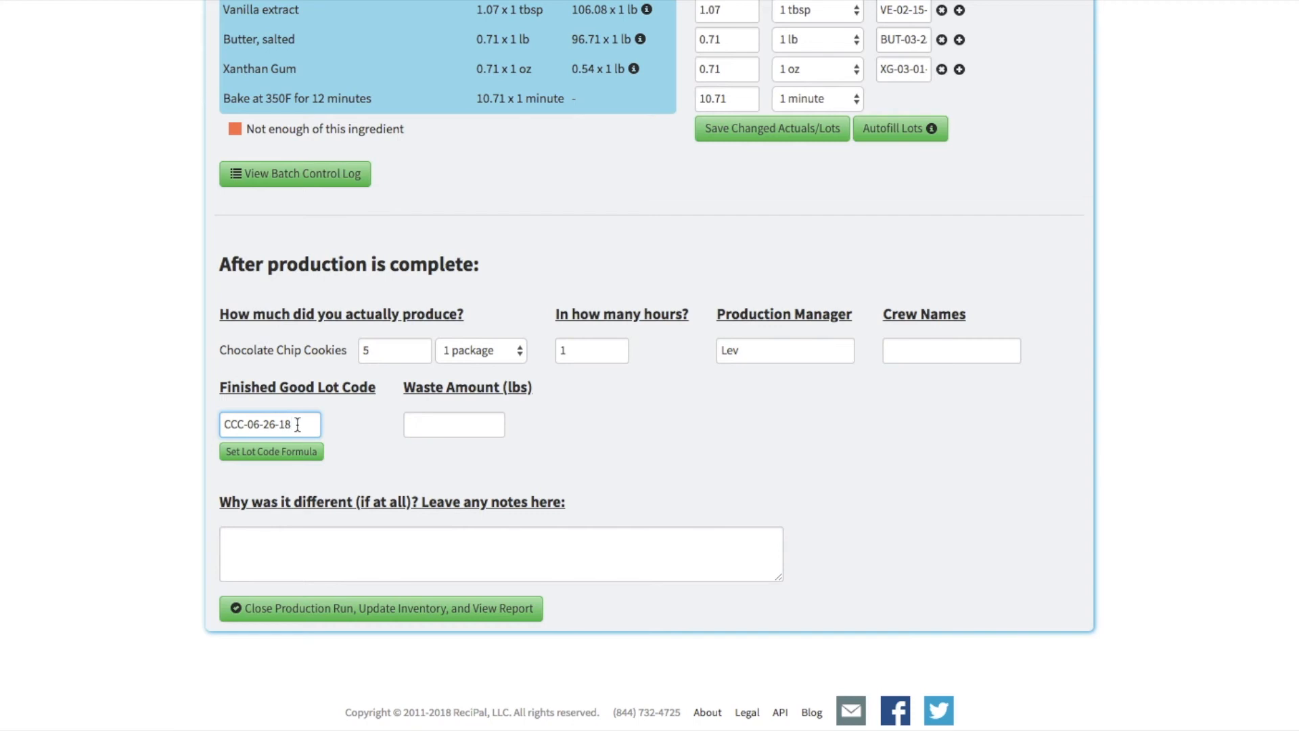
left_click(267, 452)
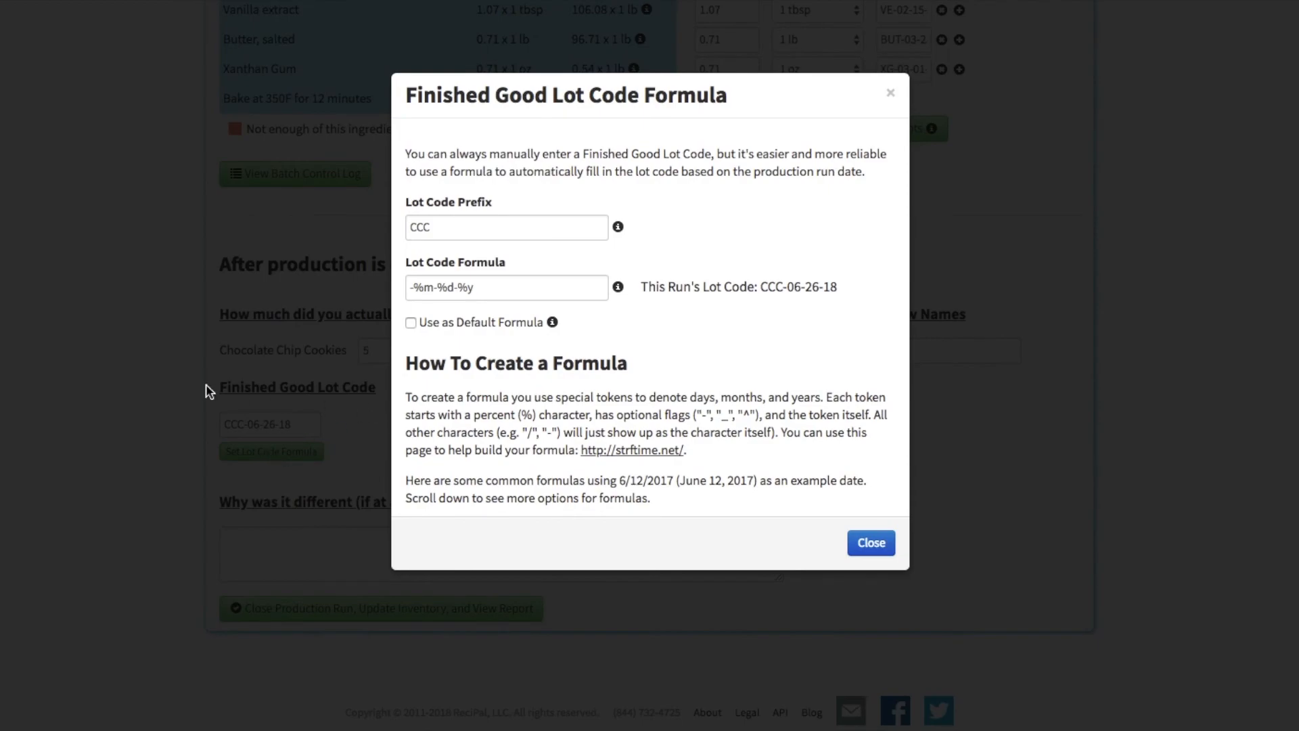
left_click(168, 383)
scroll(165, 386, "up", 7)
scroll(165, 379, "up", 2)
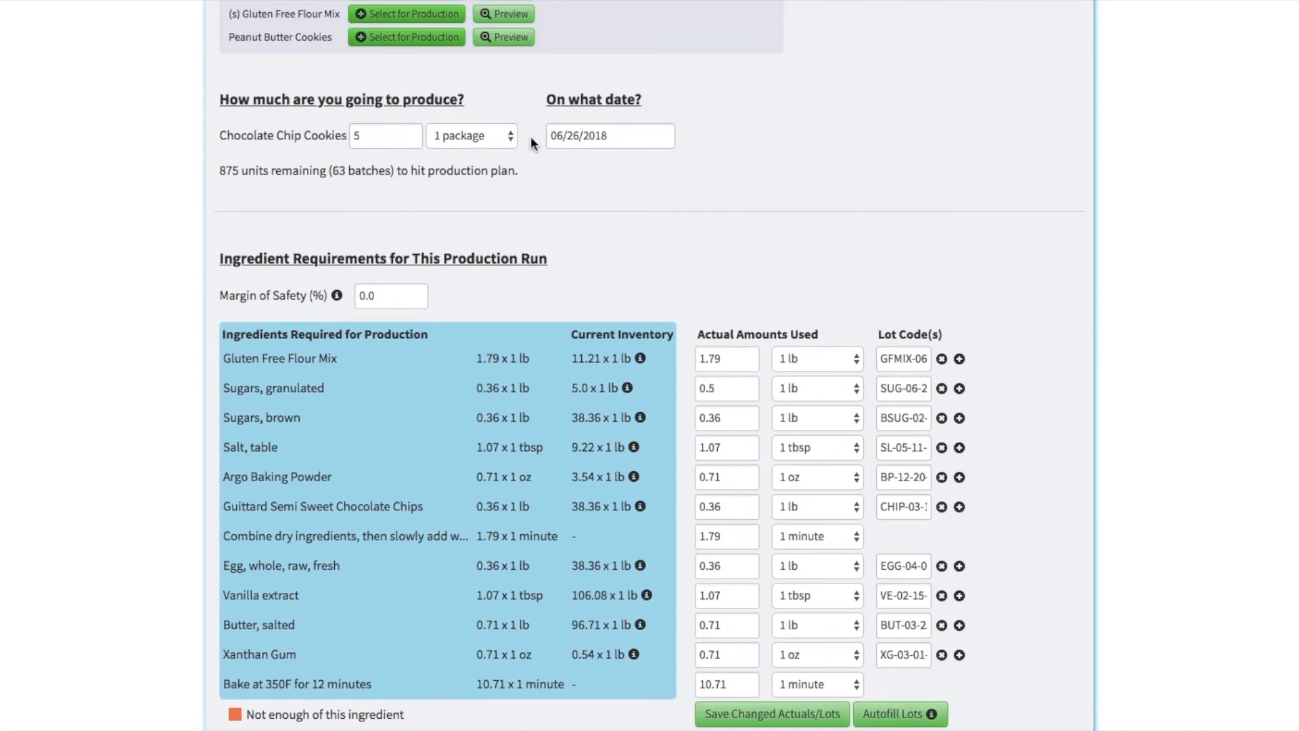
left_click(586, 132)
left_click(153, 396)
scroll(154, 396, "down", 8)
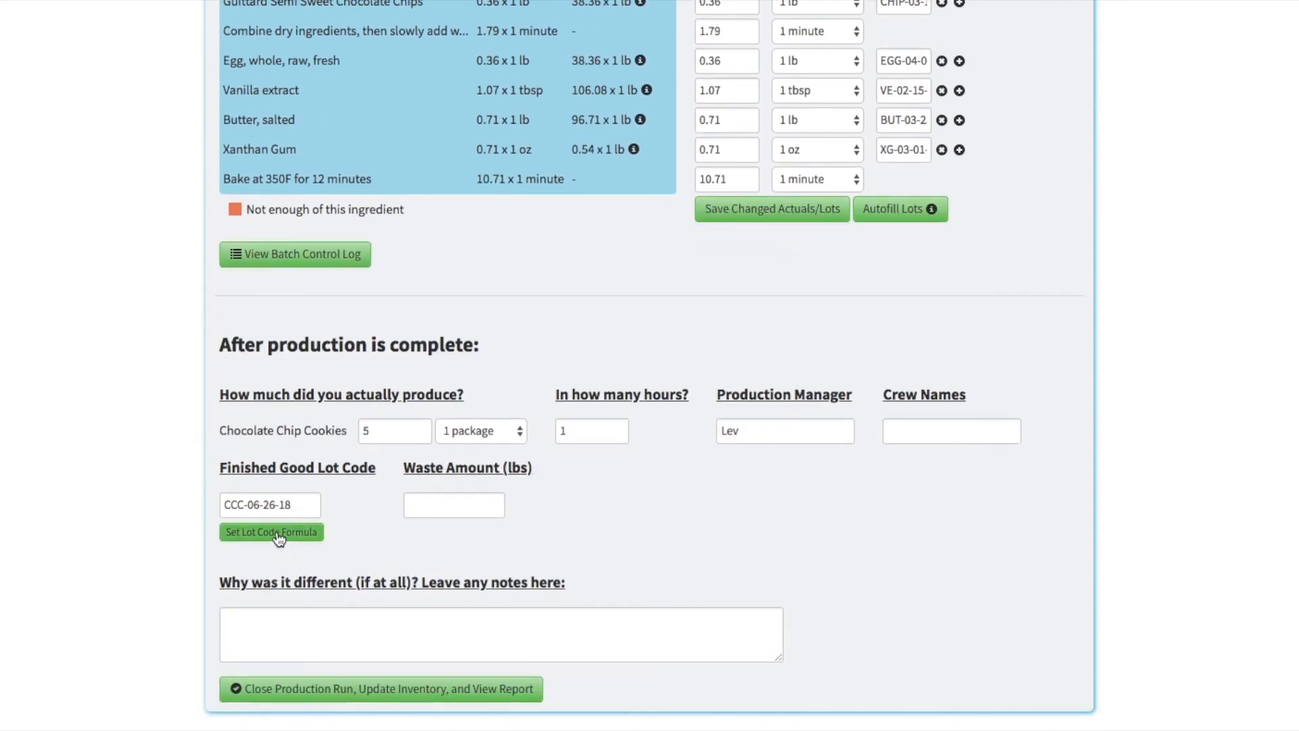
Step: Reopen the lot code formula settings and review the prefix, the formula and the example formulas and flags
left_click(274, 533)
left_click(464, 228)
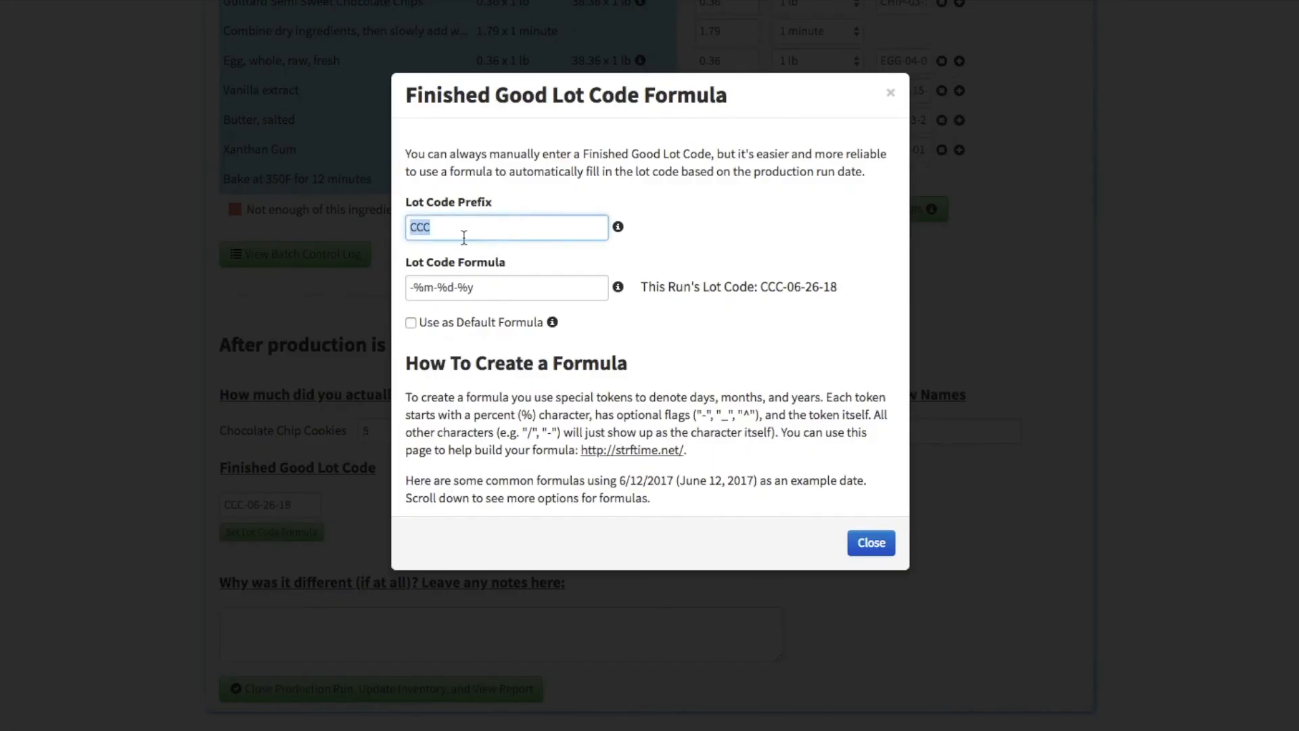
left_click(485, 287)
left_click(434, 339)
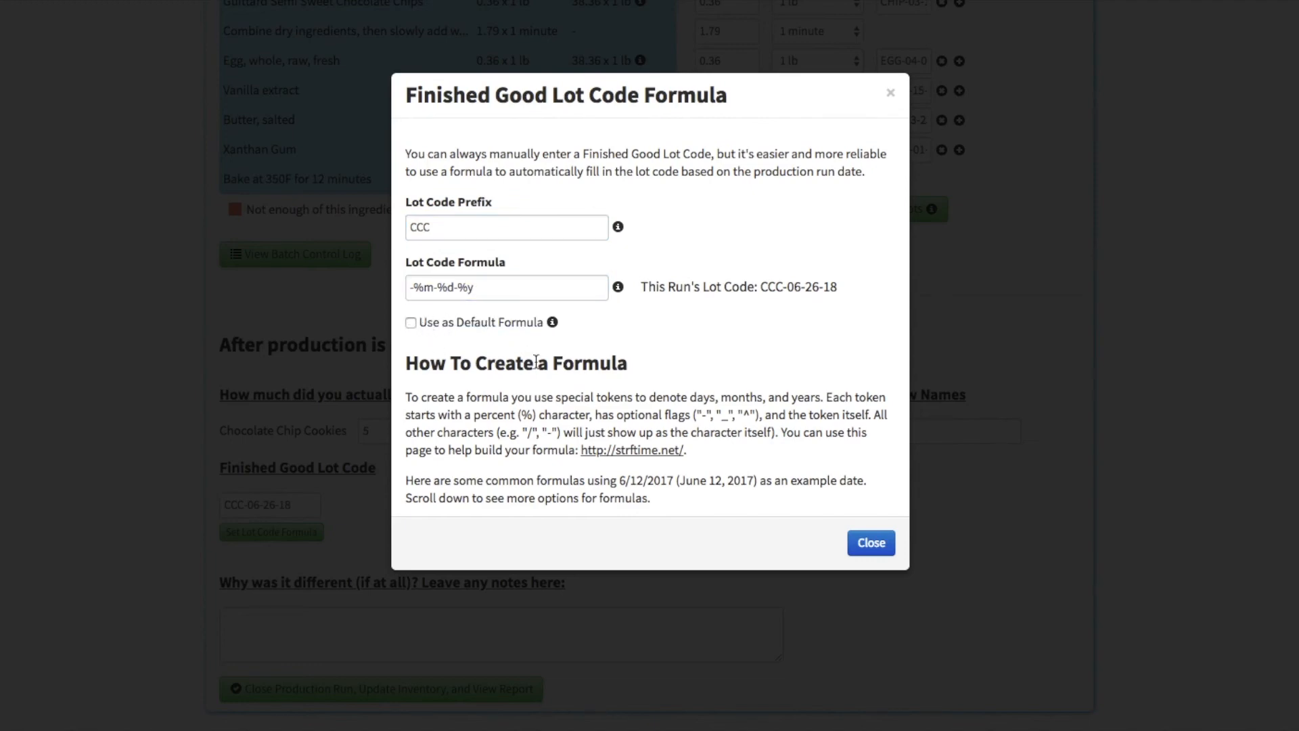
scroll(535, 362, "down", 5)
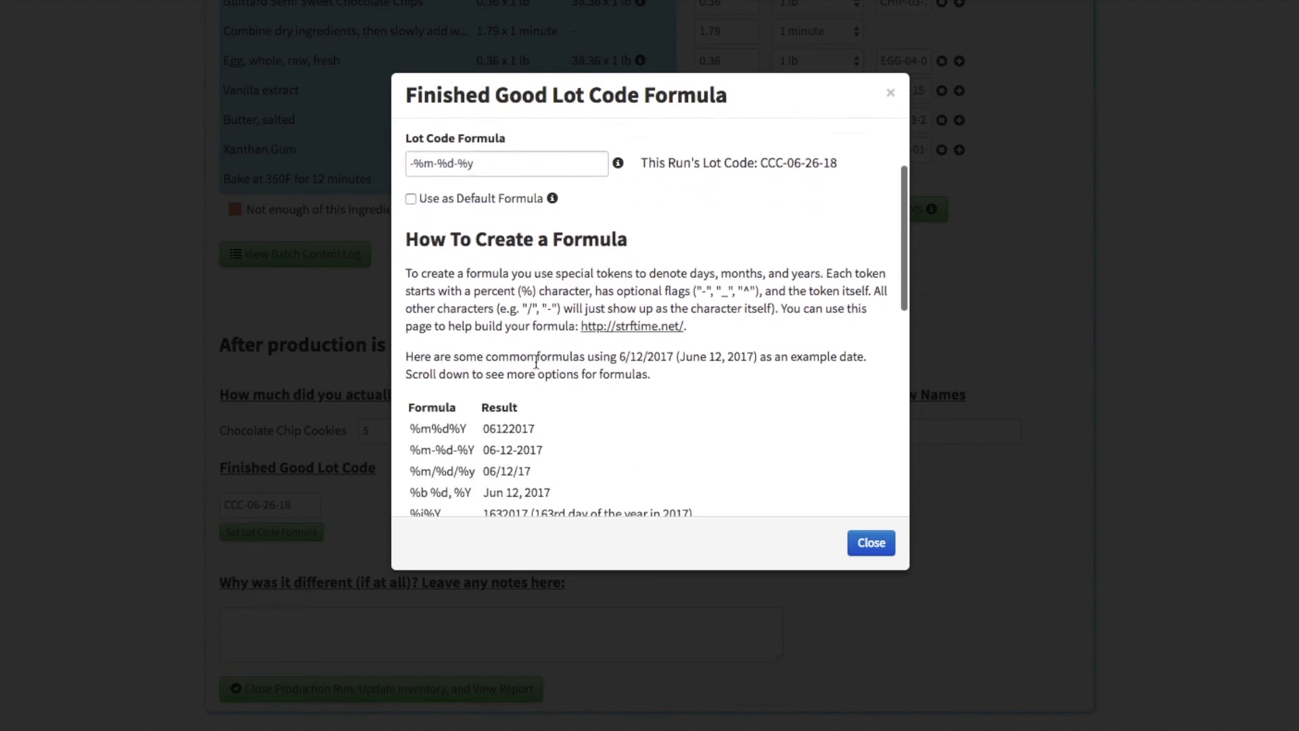
left_click(155, 534)
Step: Close the production run, updating the inventory and opening its daily production report
scroll(170, 534, "down", 1)
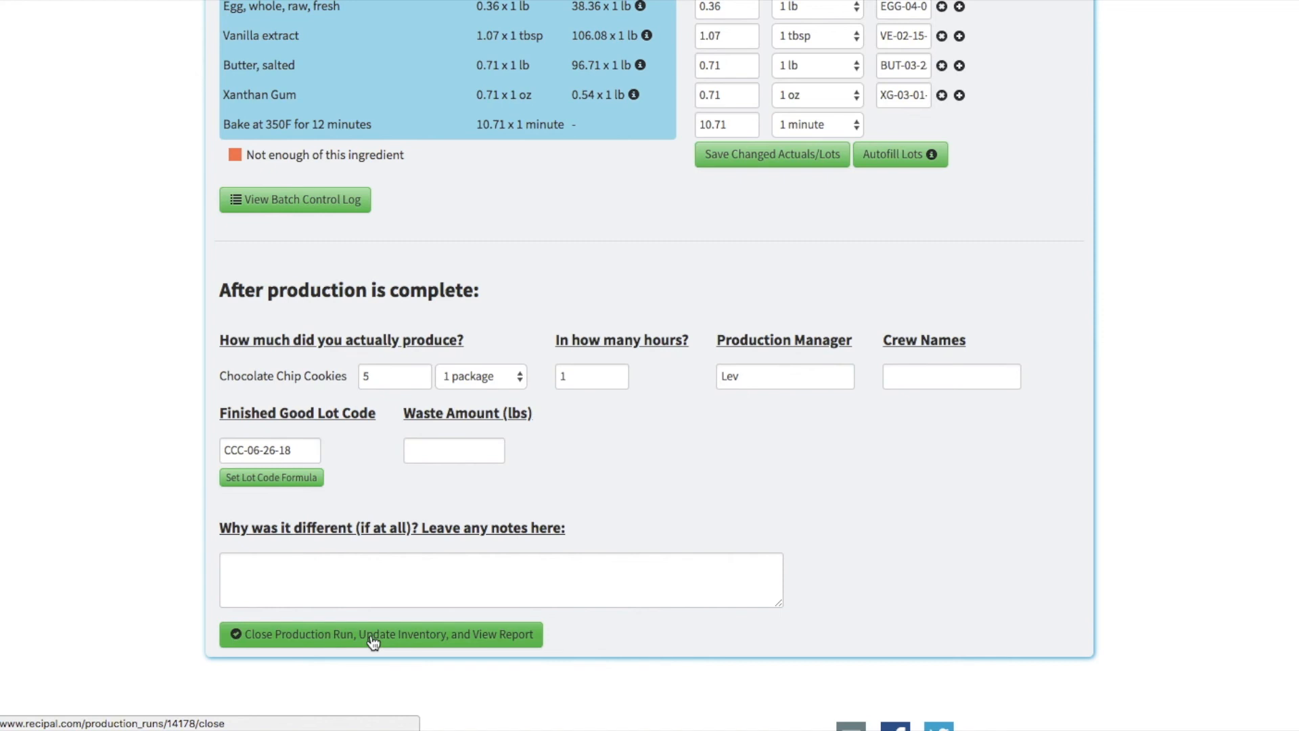
left_click(392, 375)
left_click(368, 440)
left_click(377, 642)
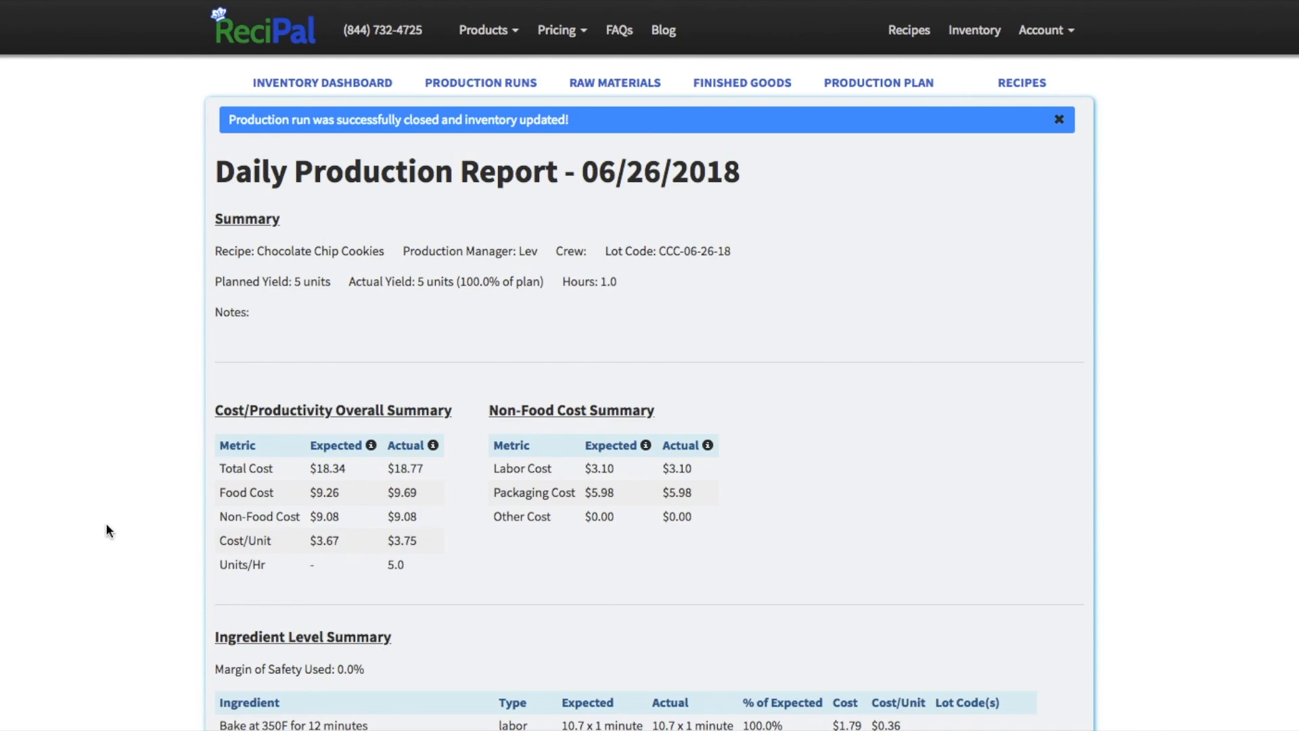
Step: Review the daily production report's planned and actual yield, cost summaries and ingredient level summary with lot codes
scroll(106, 526, "down", 3)
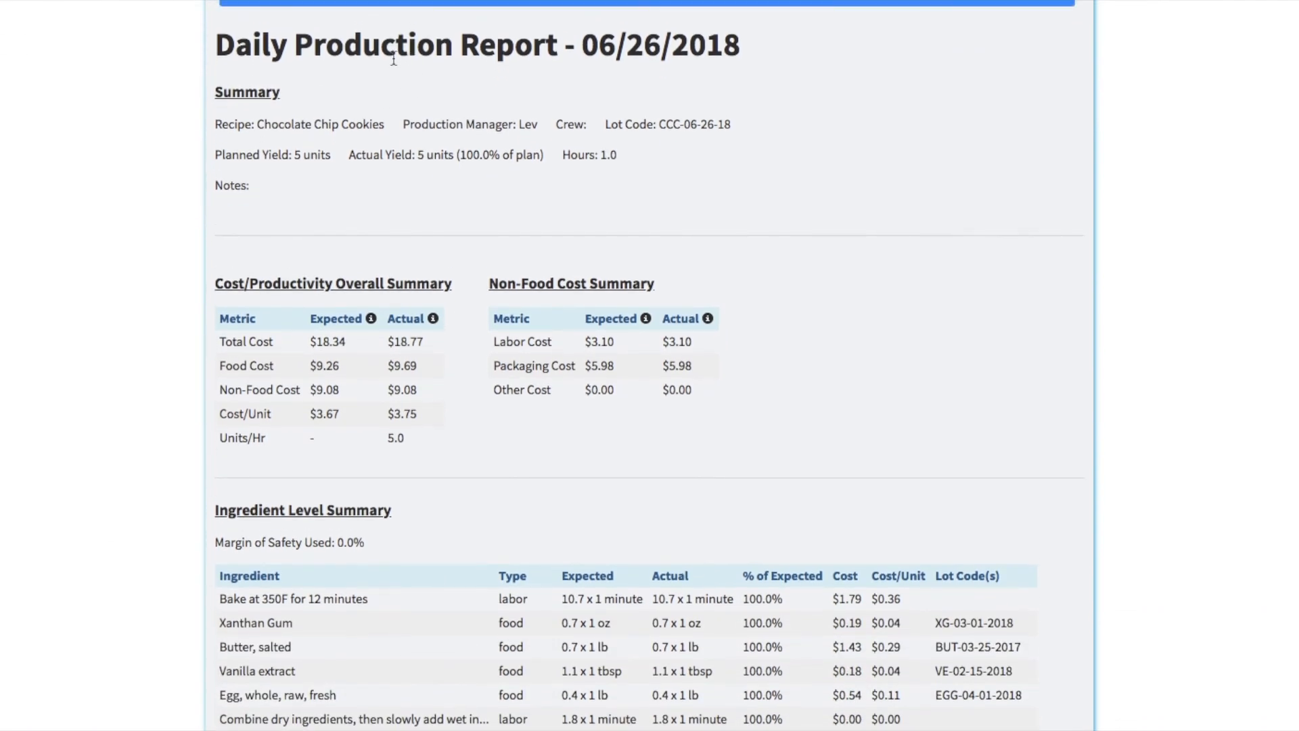
triple_click(434, 155)
left_click(434, 156)
triple_click(279, 161)
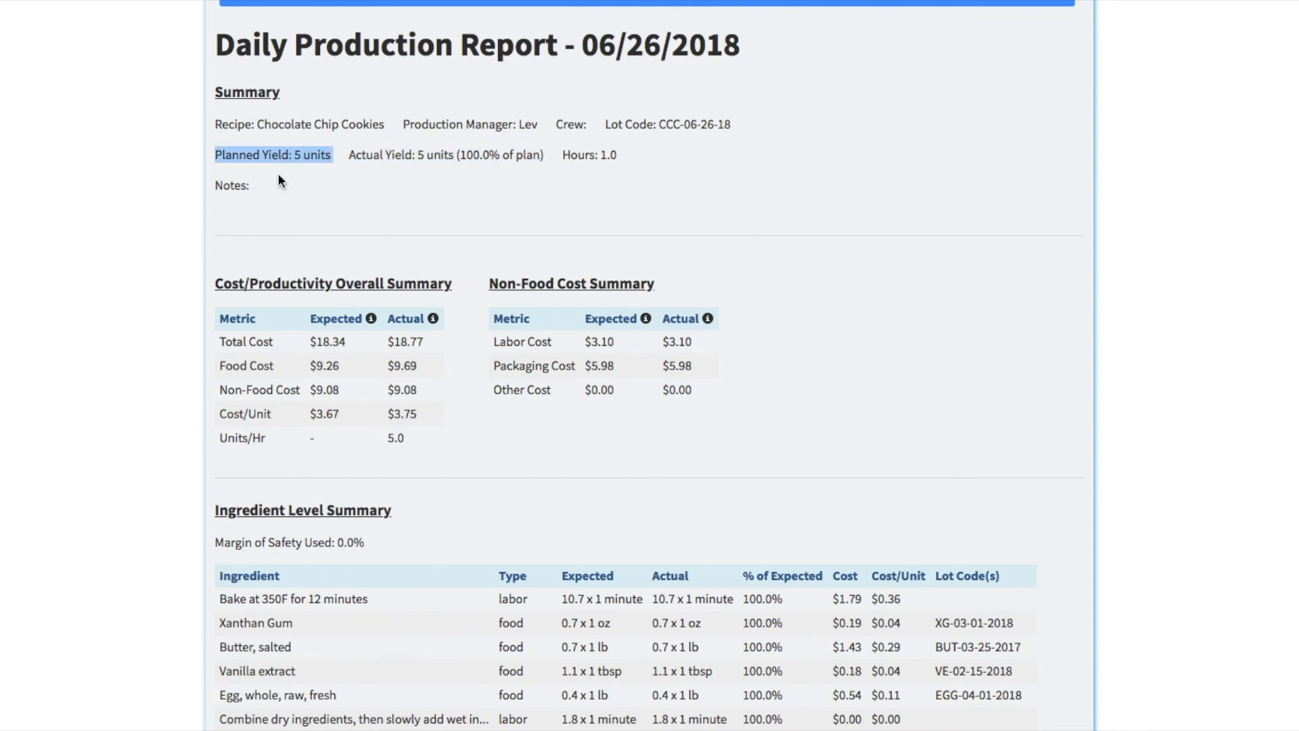
triple_click(274, 285)
left_click(197, 350)
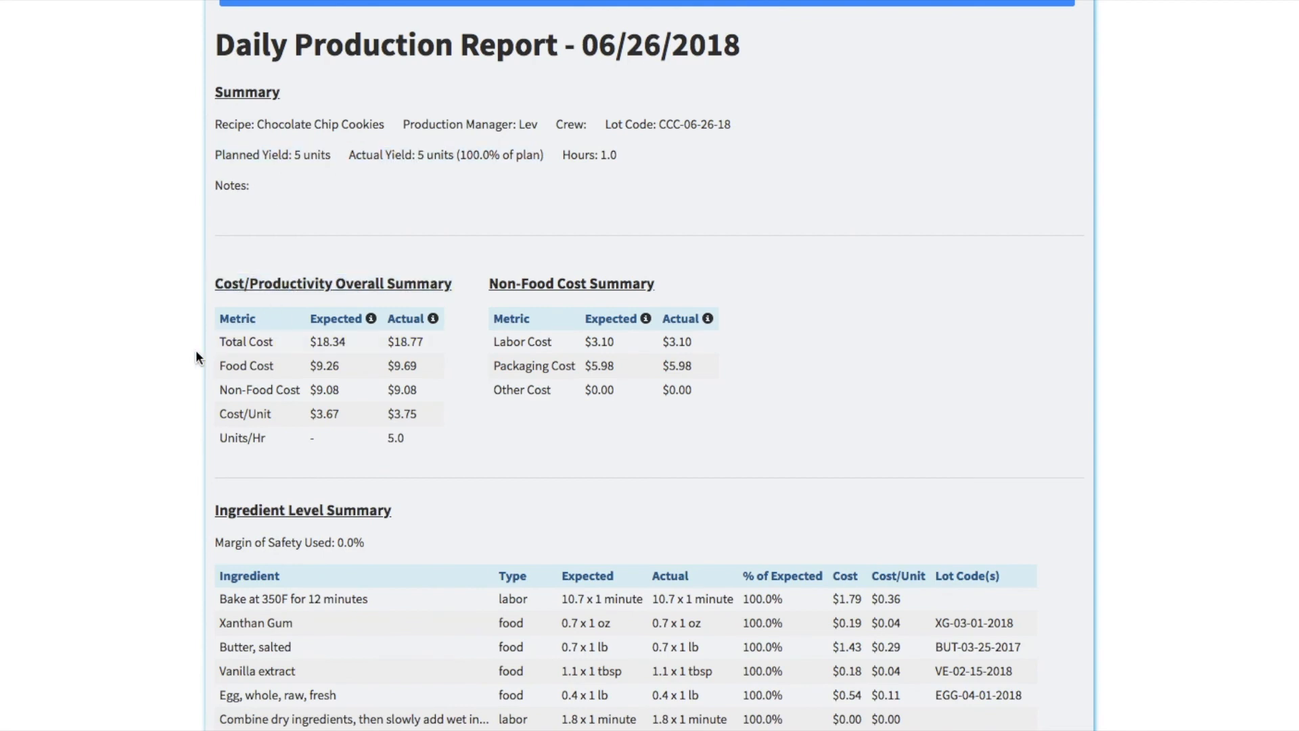
scroll(196, 350, "down", 3)
scroll(196, 350, "down", 1)
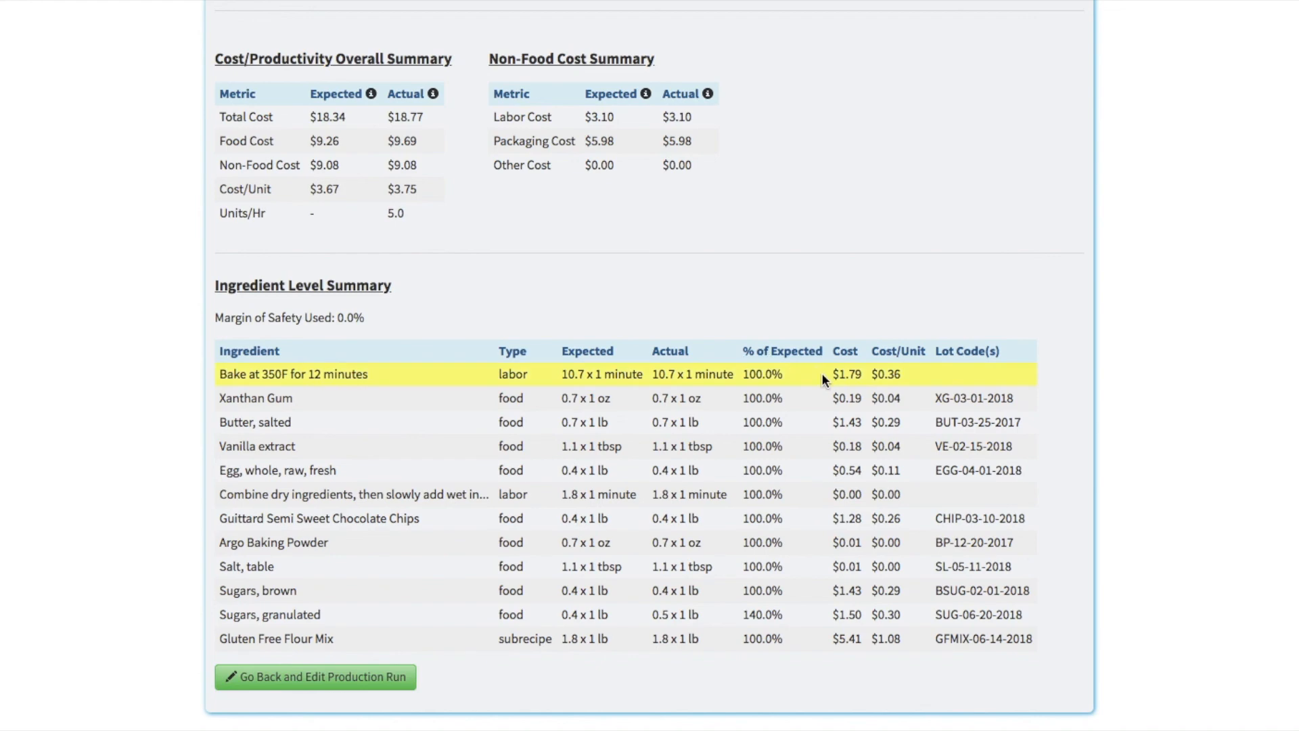
scroll(594, 306, "up", 5)
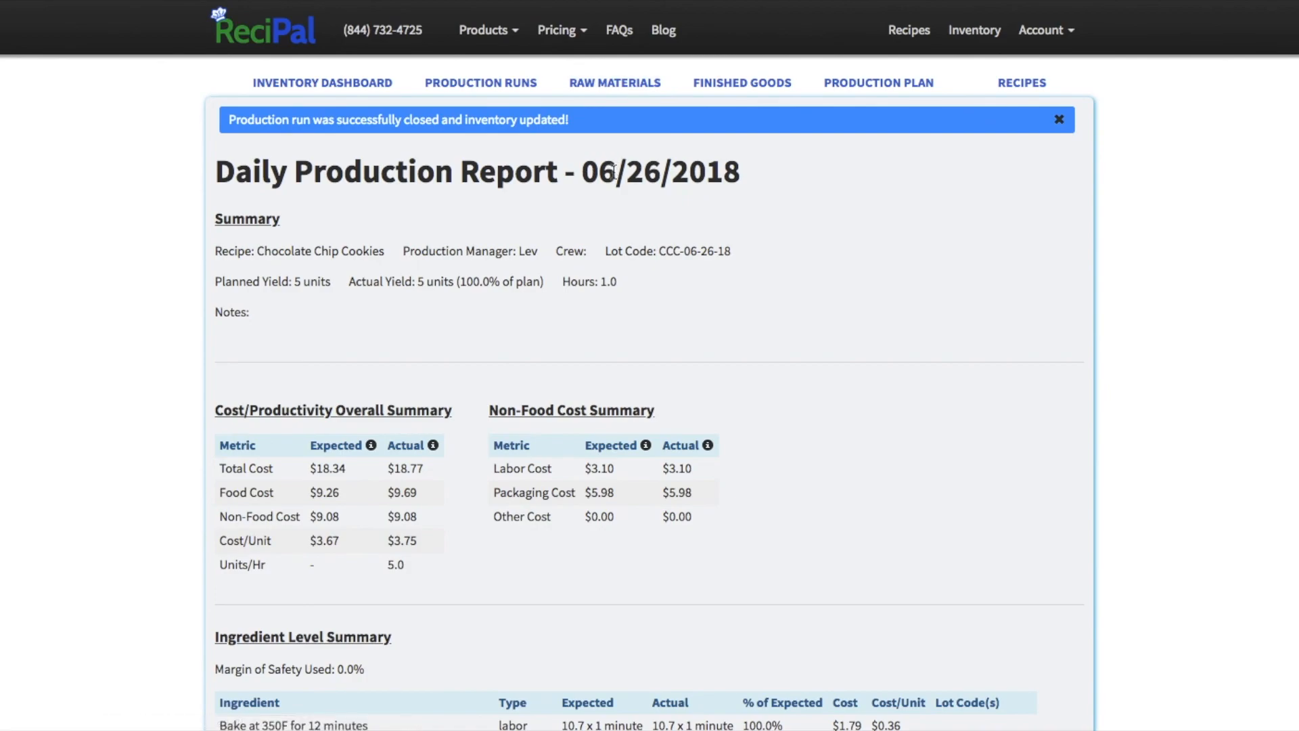
Step: Check the current raw materials inventory and the Chocolate Chip Cookies quantity in the finished goods inventory
scroll(571, 331, "down", 3)
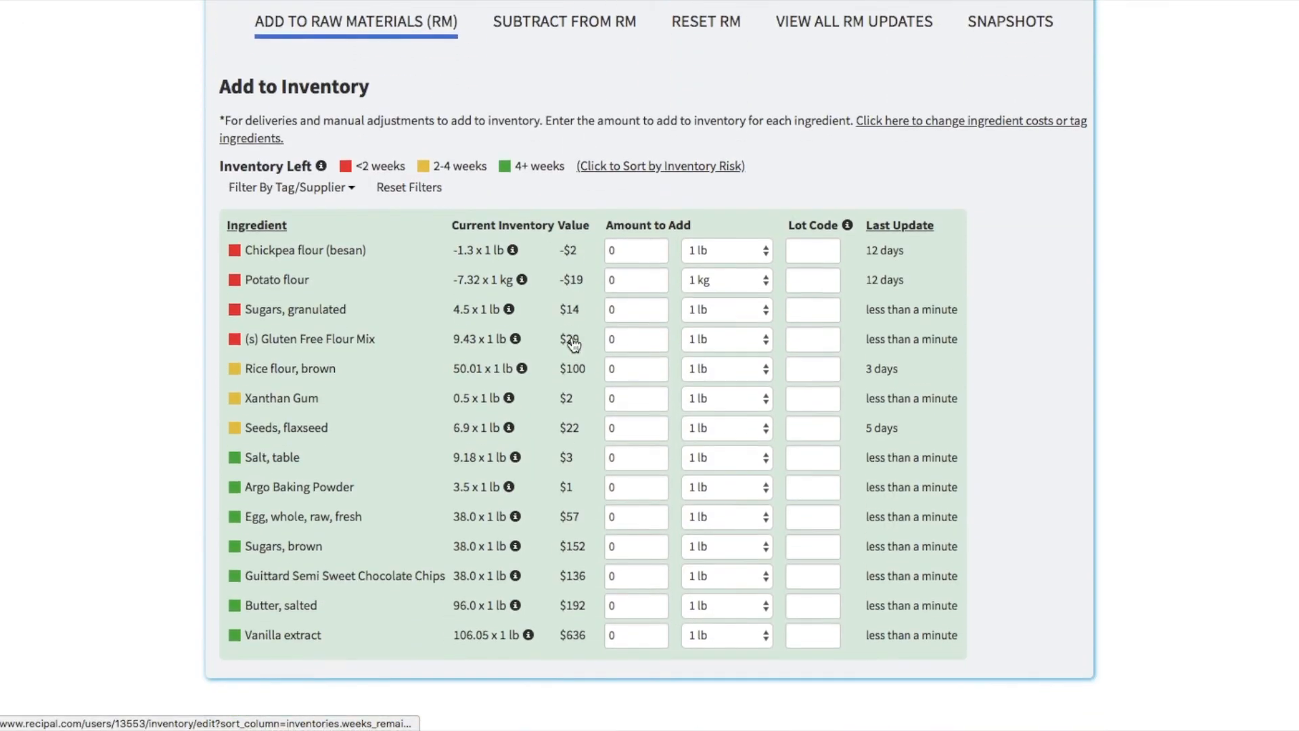
scroll(574, 345, "down", 1)
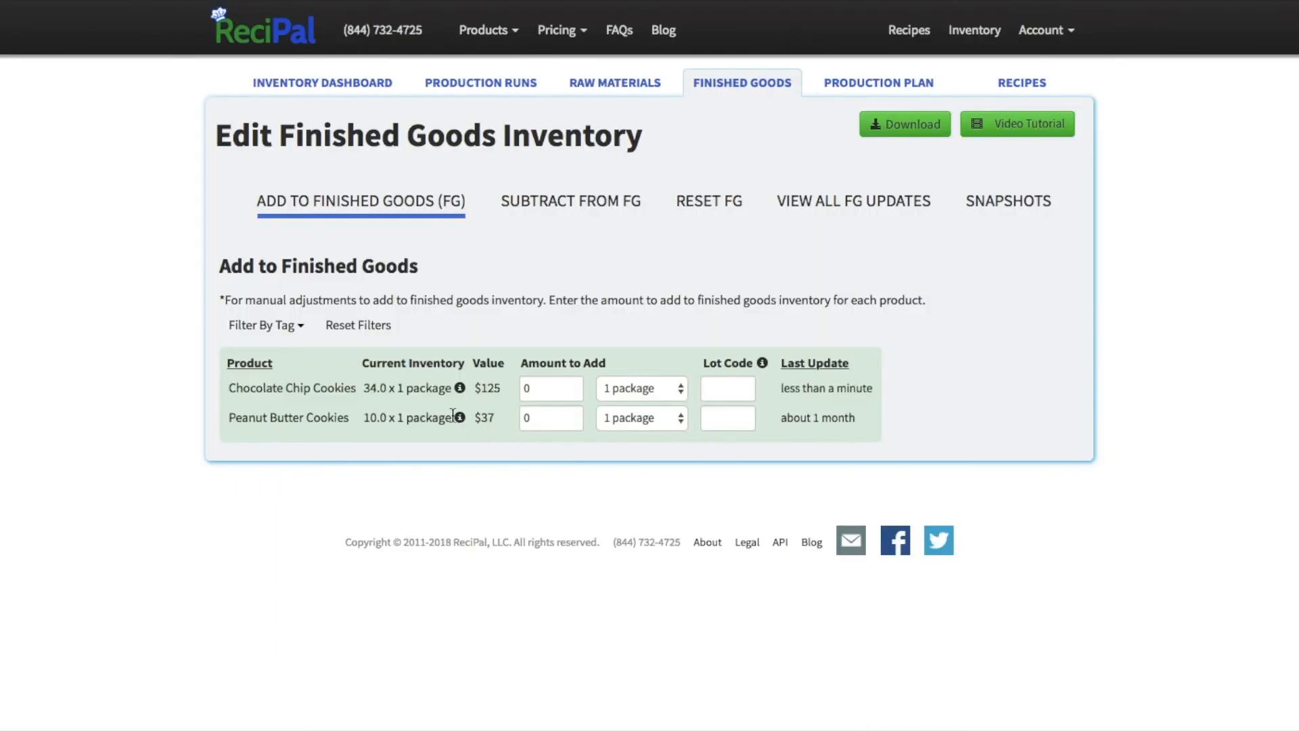
triple_click(399, 387)
left_click(514, 471)
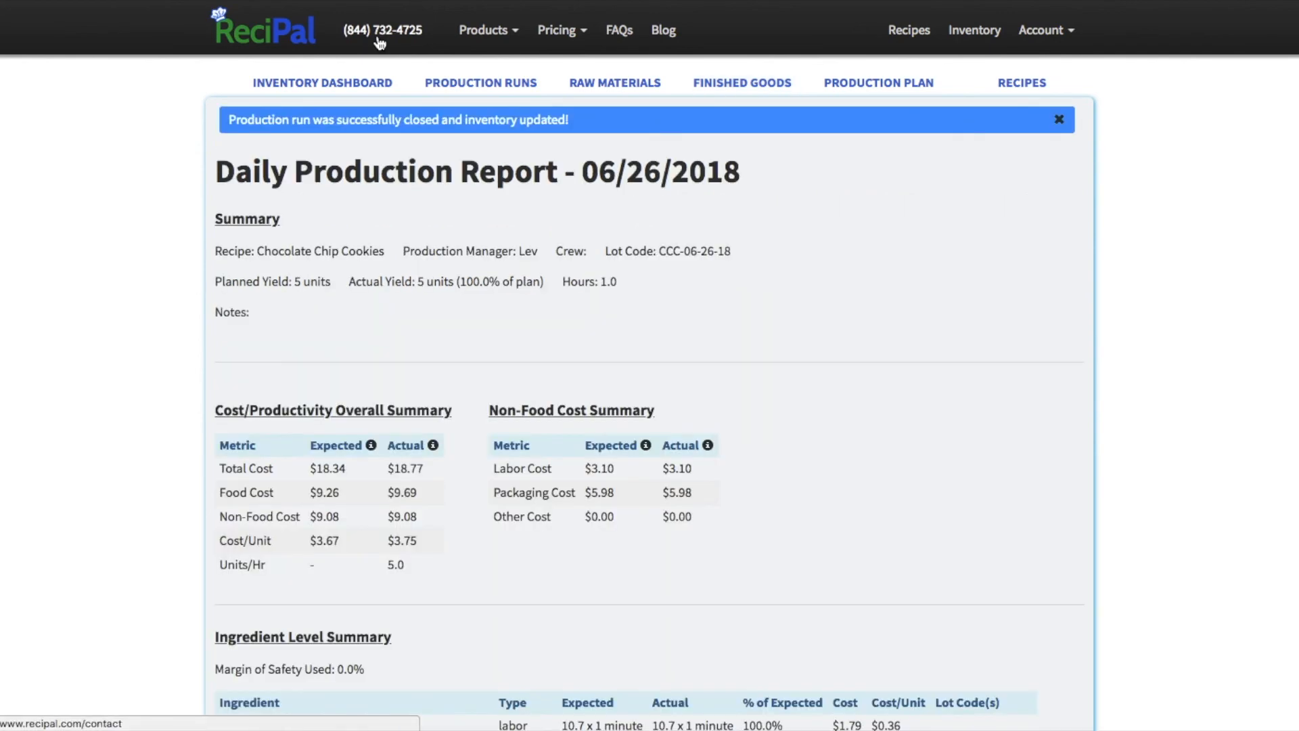
Step: Open the site's contact information page
left_click(379, 42)
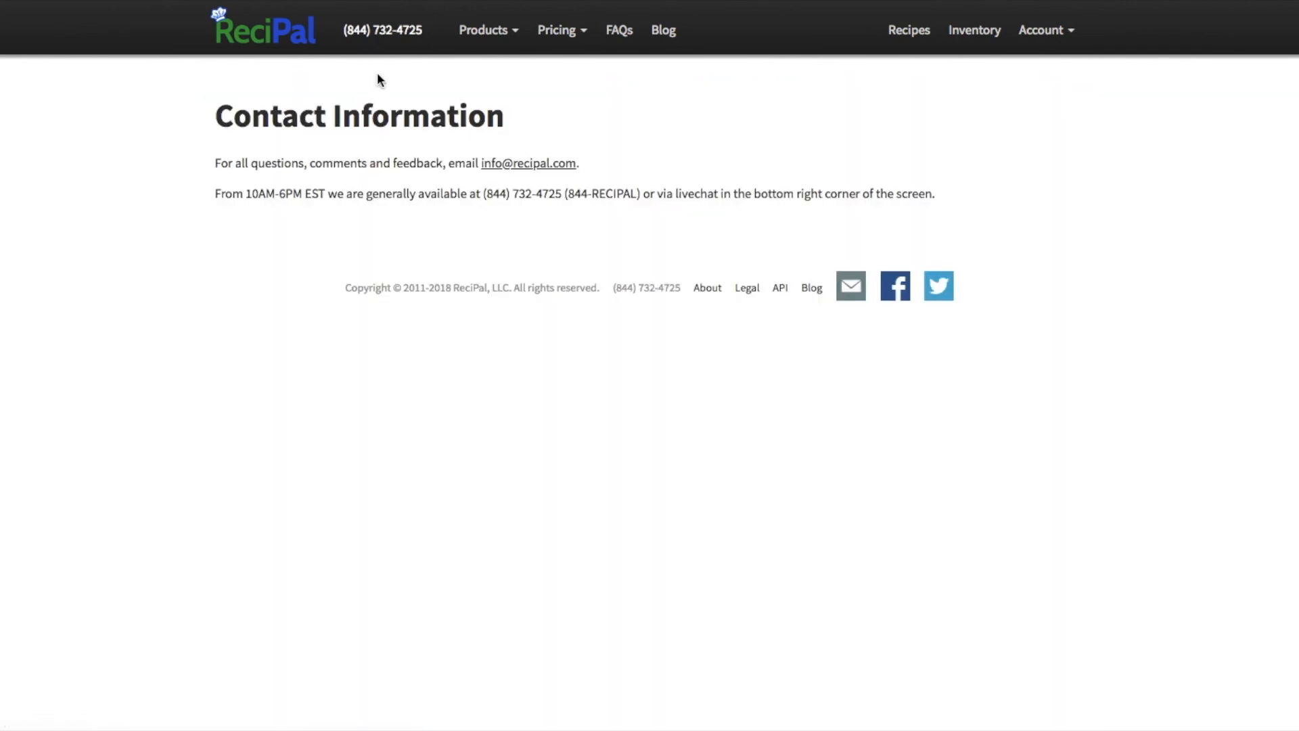